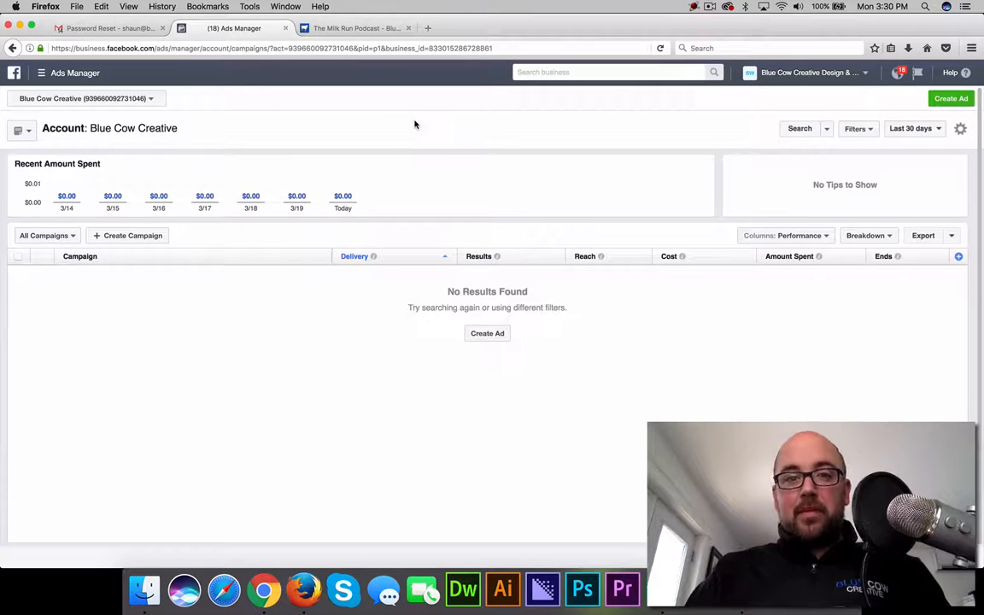
# Open the Pixels page for the Blue Cow Creative ad account from the full list of tools
pyautogui.click(40, 75)
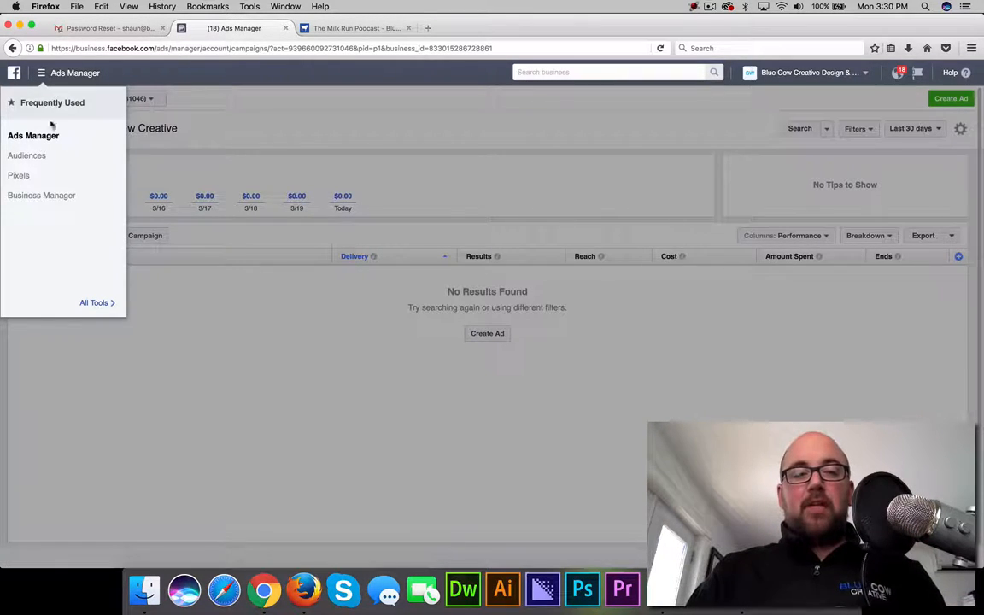
pyautogui.click(94, 304)
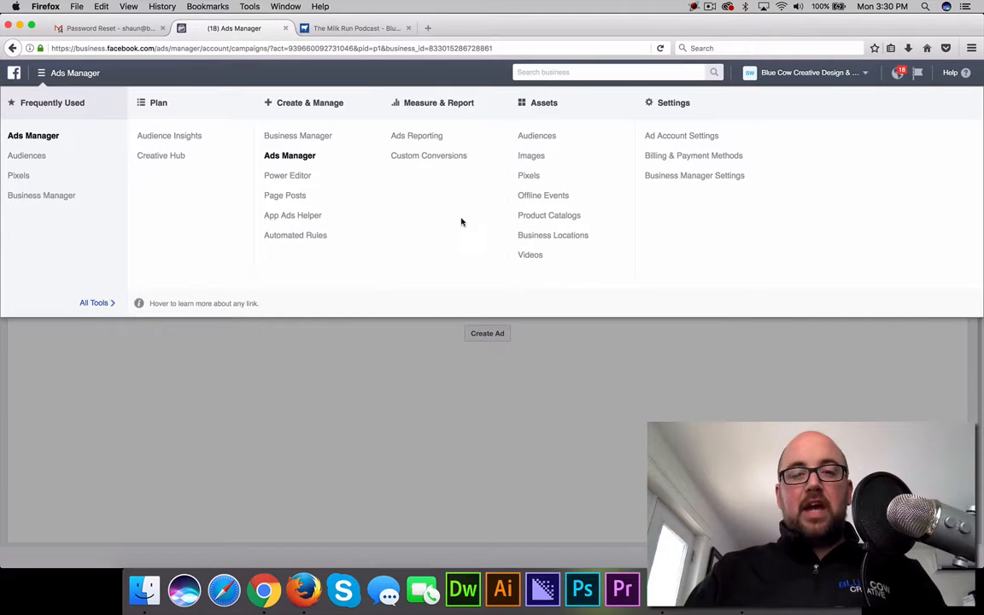
pyautogui.click(529, 180)
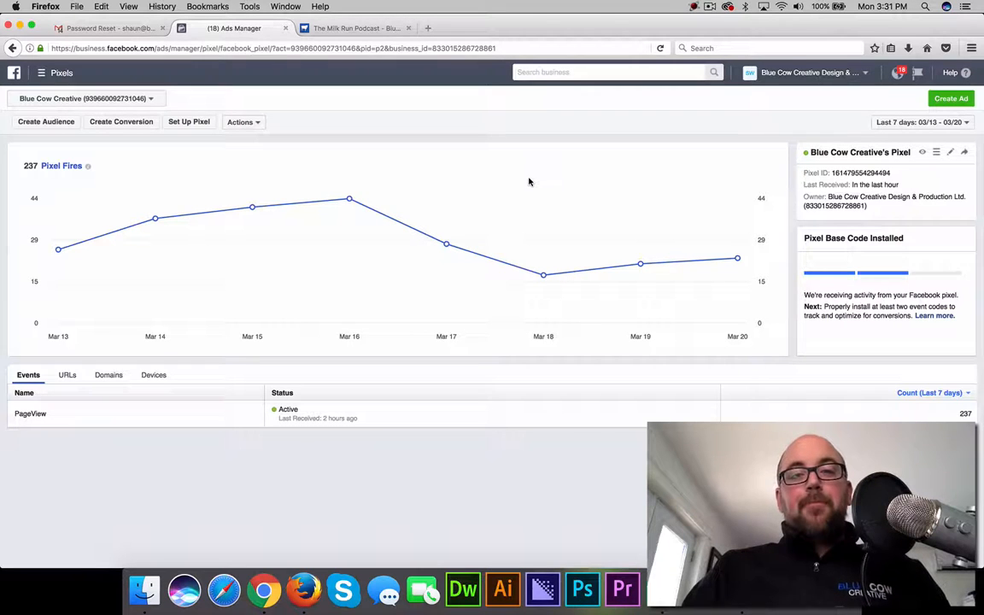
# Open the pixel's Install Pixel Base Code instructions, copy the base code to the clipboard, and close the instructions
pyautogui.click(244, 125)
pyautogui.click(249, 162)
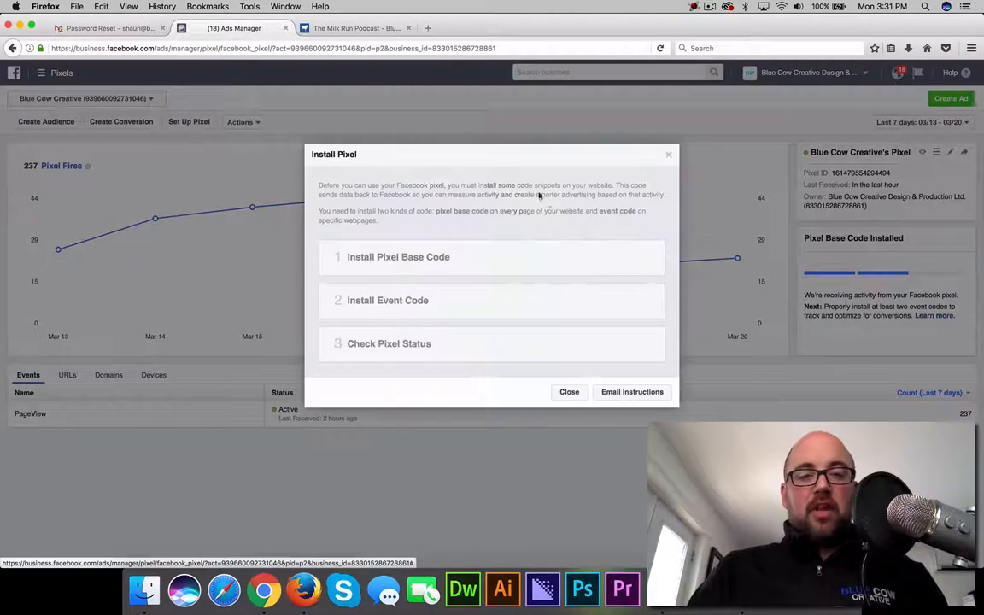
pyautogui.click(474, 258)
pyautogui.scroll(-3, 451, 309)
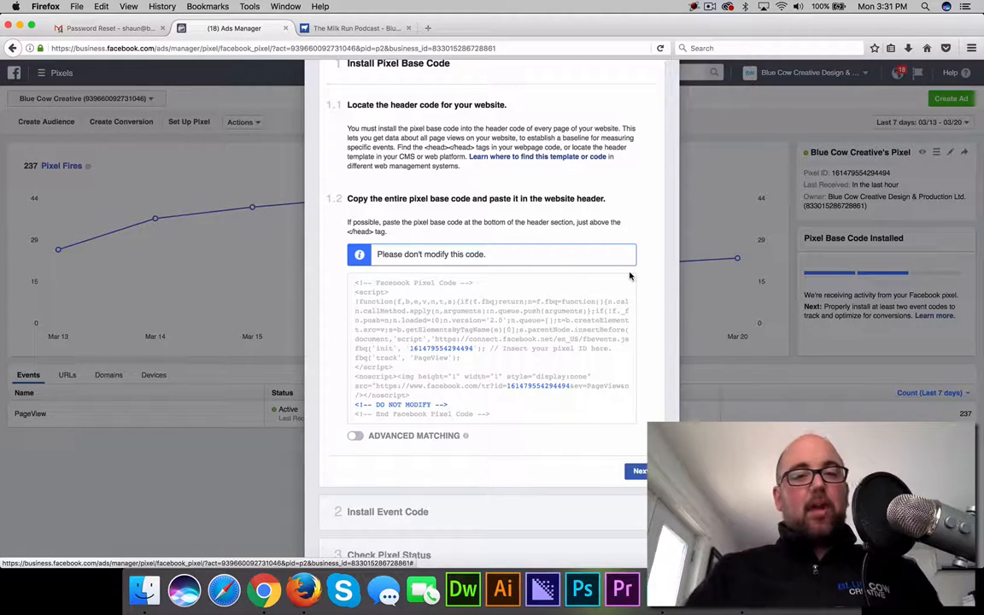
pyautogui.moveTo(500, 352)
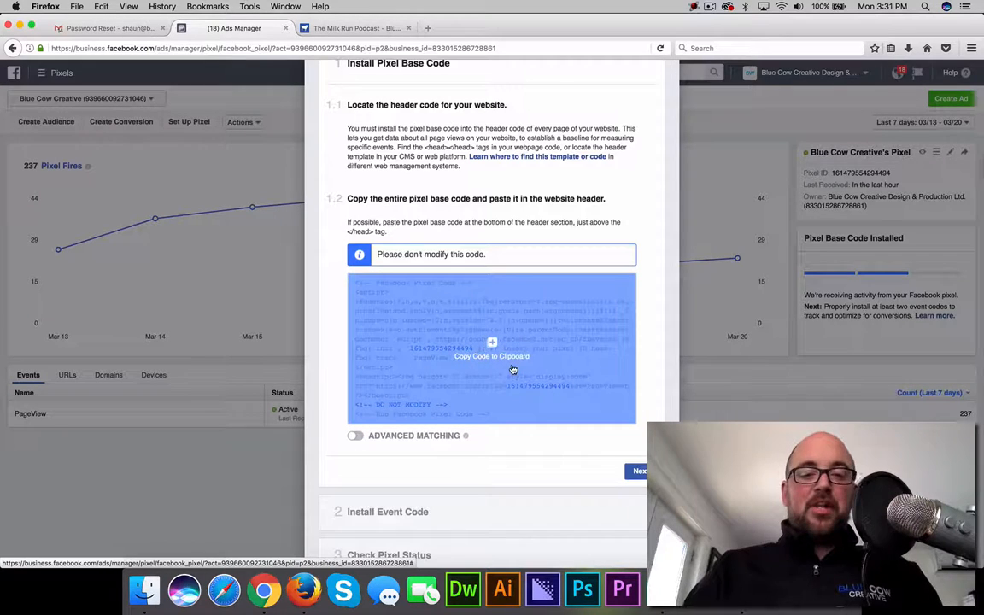
pyautogui.click(511, 365)
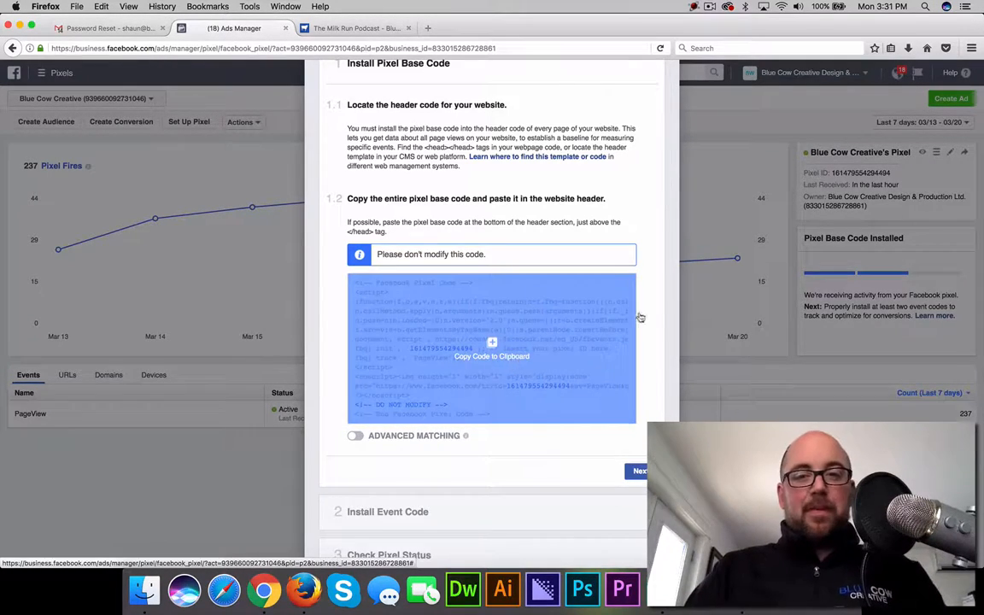
pyautogui.scroll(3, 654, 312)
pyautogui.click(669, 94)
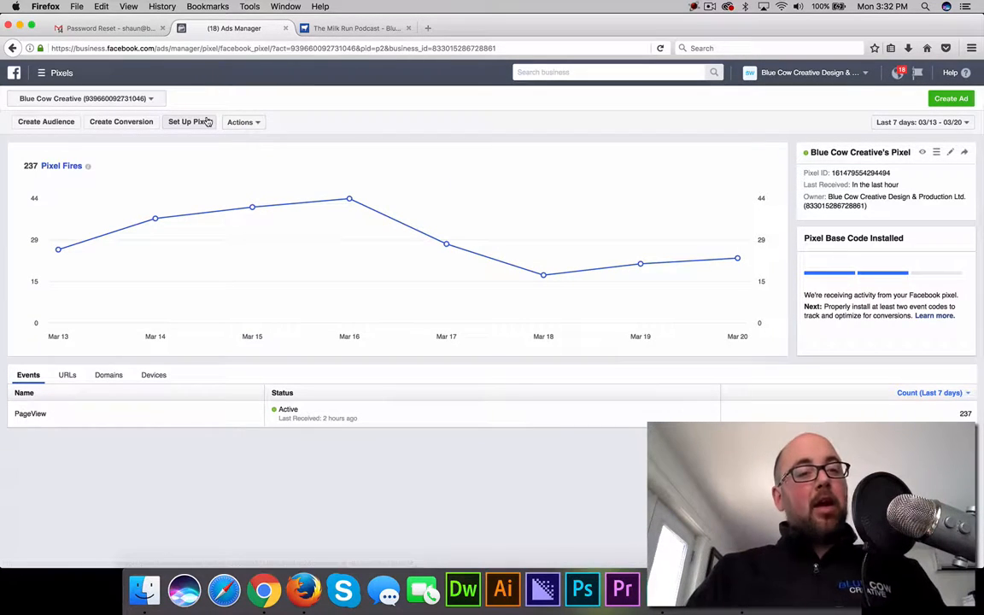
# Go to the Audiences library, start a custom audience based on Website Traffic, and show its visitor options
pyautogui.click(40, 75)
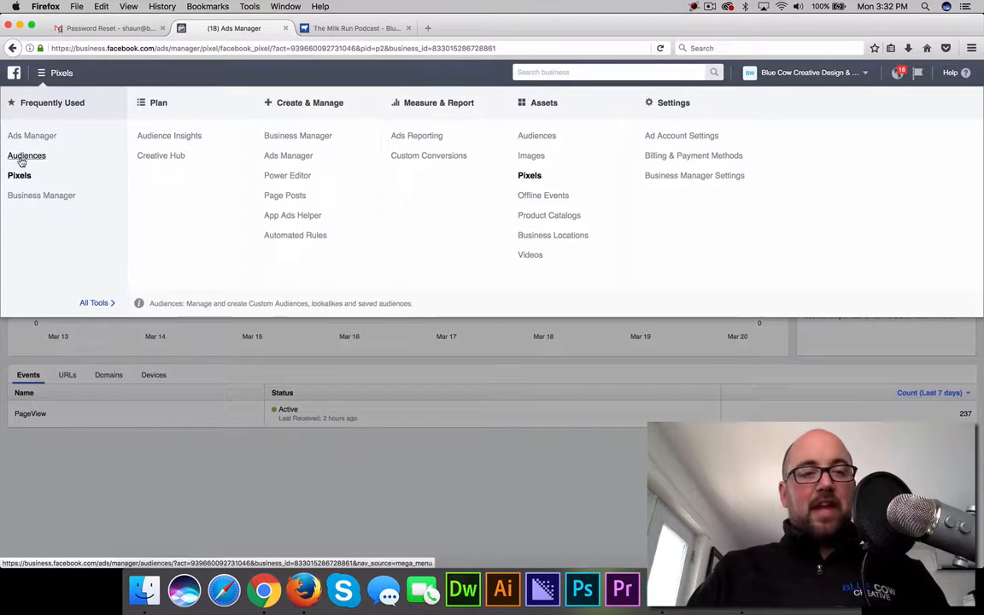
pyautogui.click(537, 140)
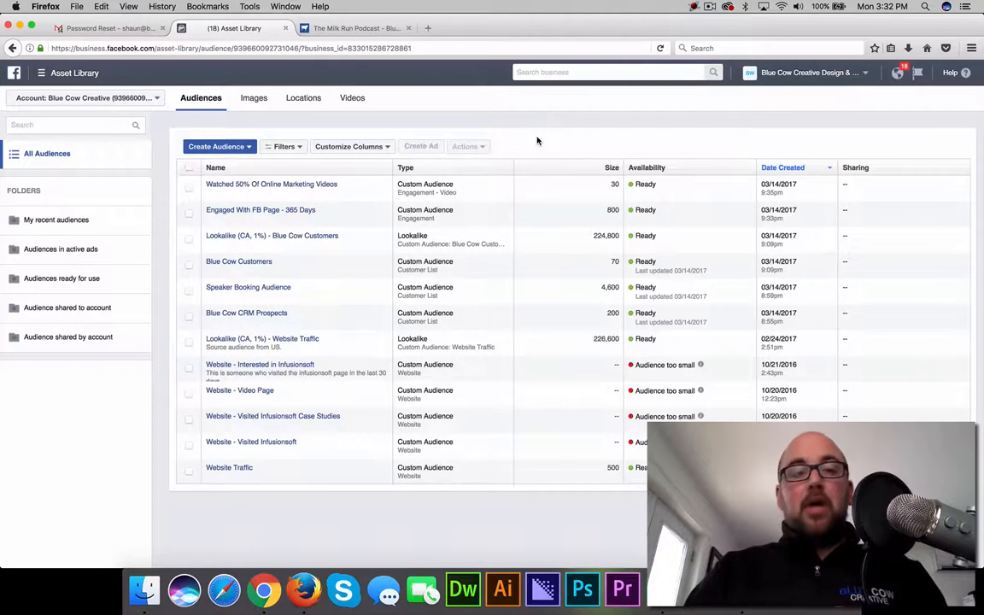
pyautogui.click(248, 148)
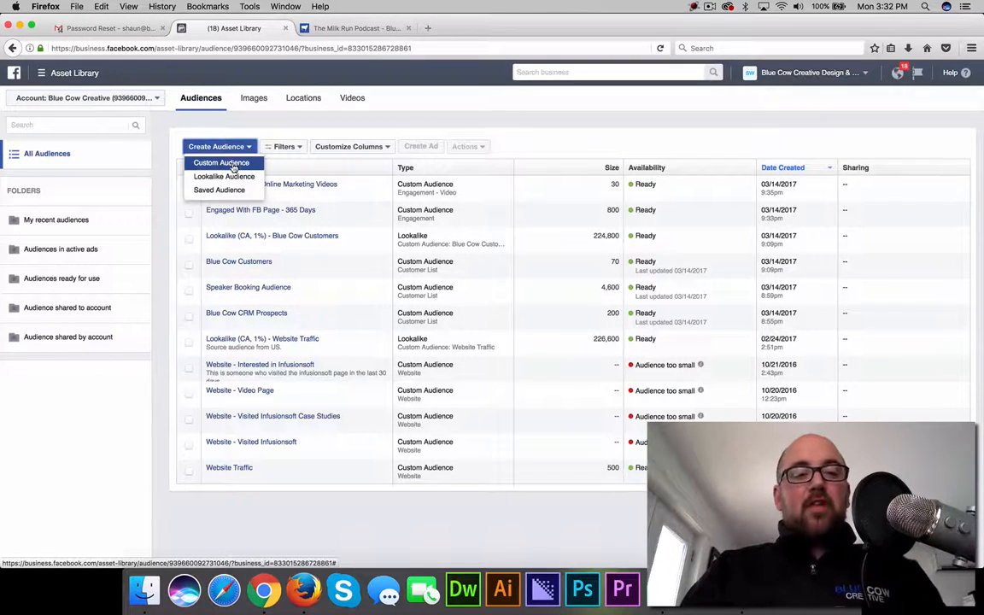
pyautogui.click(226, 163)
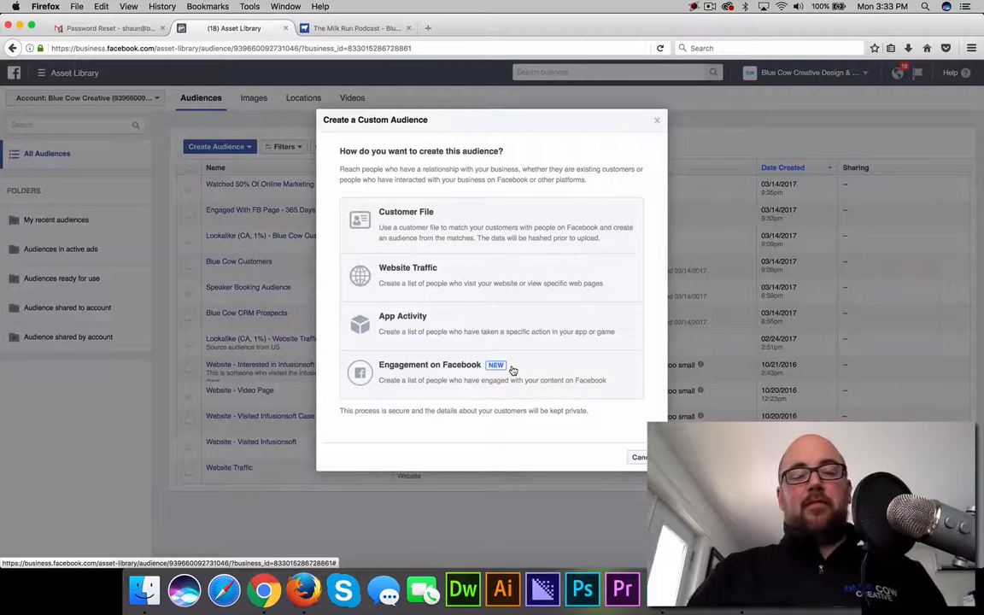
pyautogui.click(477, 275)
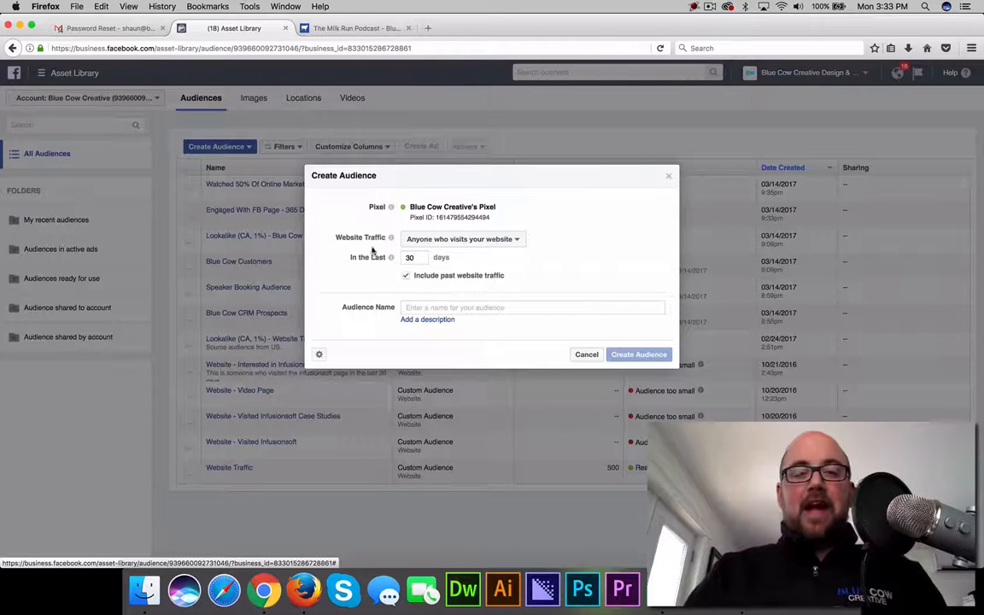
pyautogui.click(477, 241)
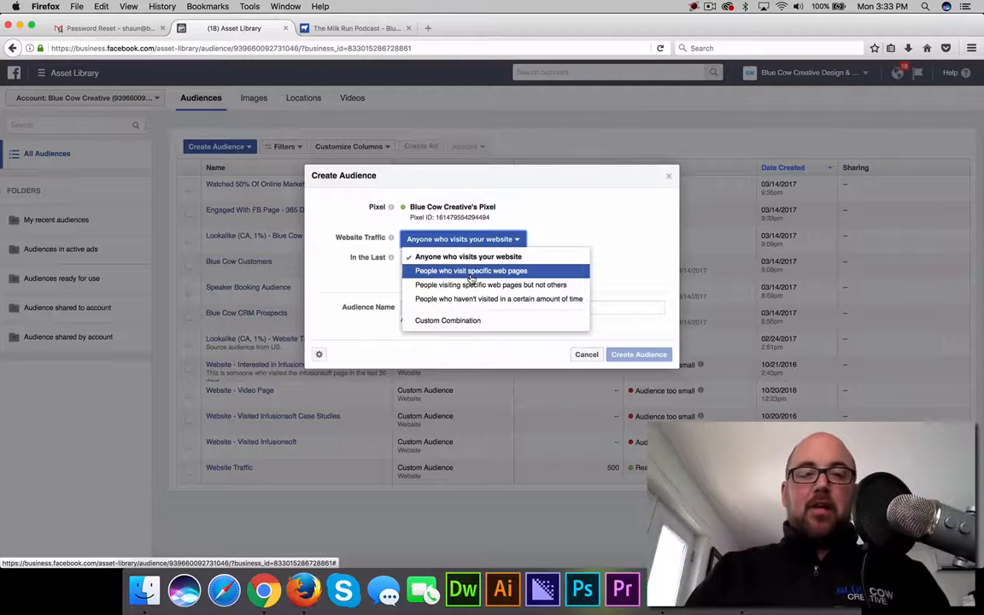
# On the Blue Cow Creative website, open the Infusionsoft Marketing Automation page and copy its web address
pyautogui.click(350, 29)
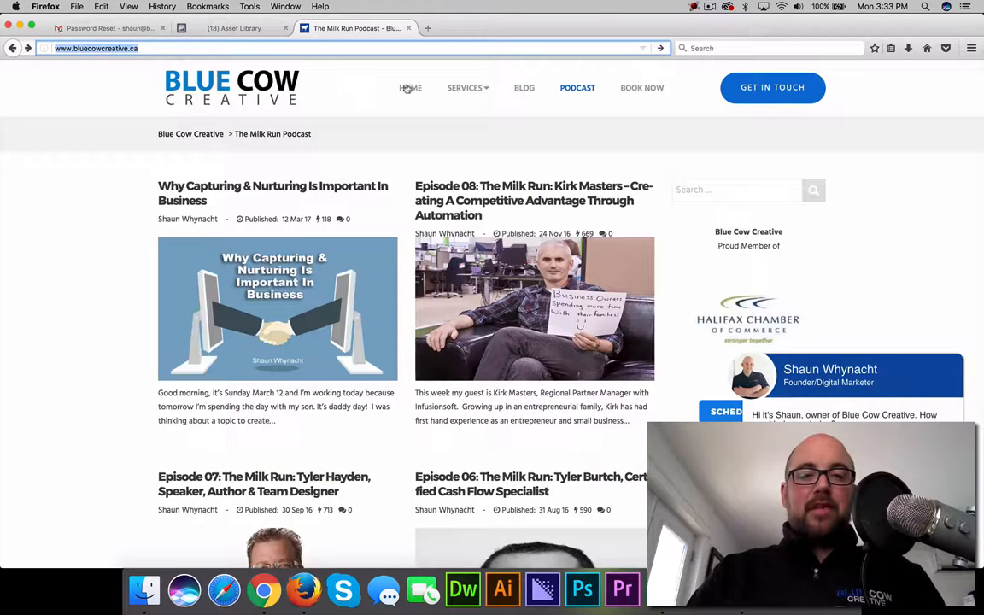
pyautogui.moveTo(468, 90)
pyautogui.moveTo(470, 123)
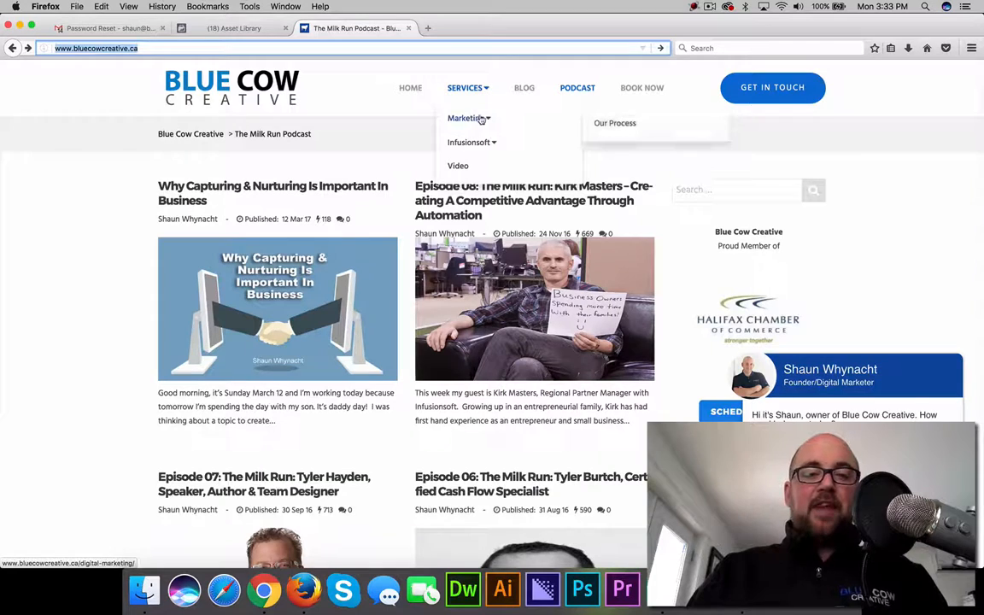
pyautogui.moveTo(479, 149)
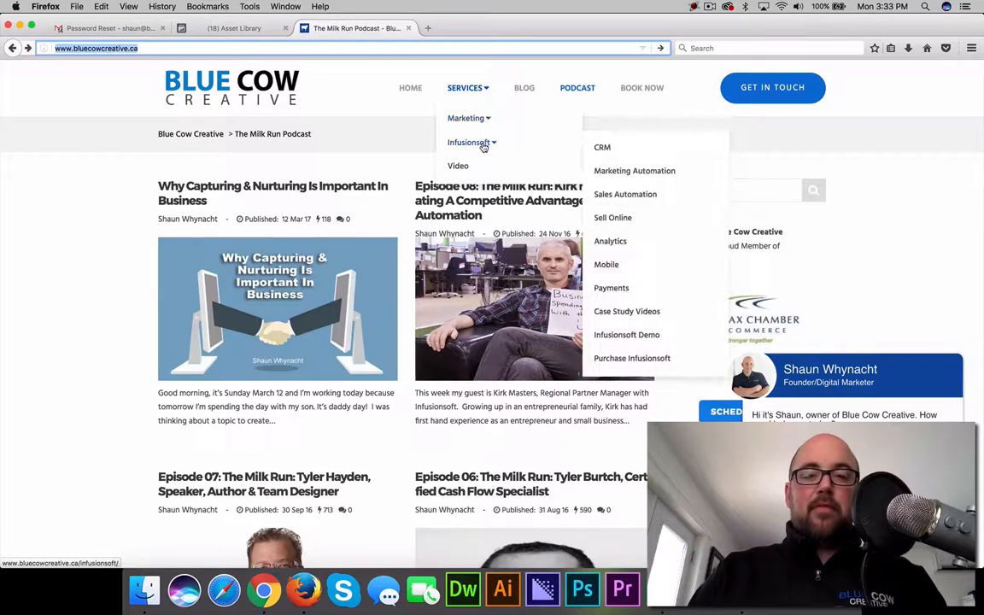
pyautogui.click(613, 171)
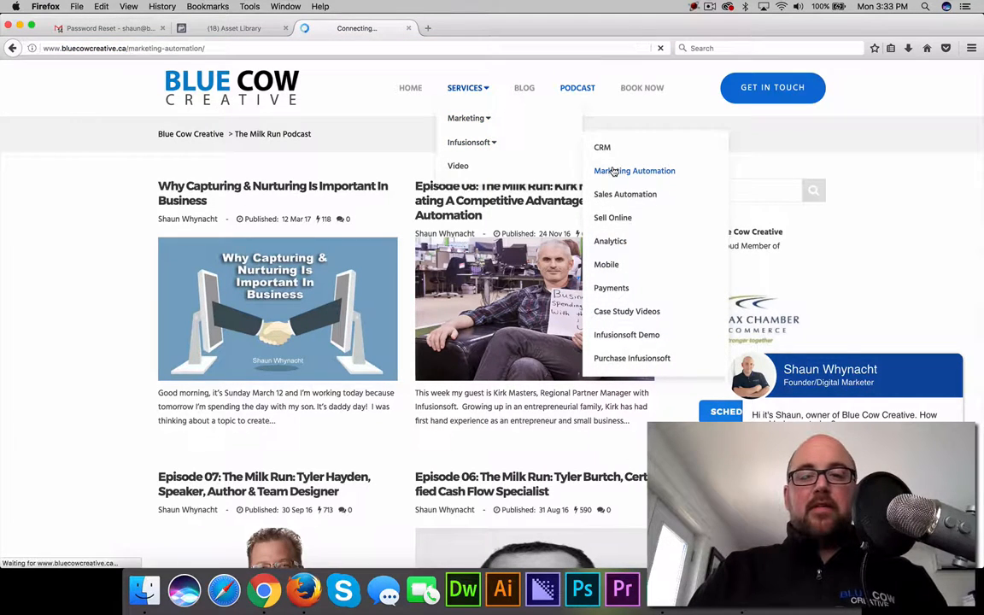
pyautogui.click(189, 48)
pyautogui.click(233, 29)
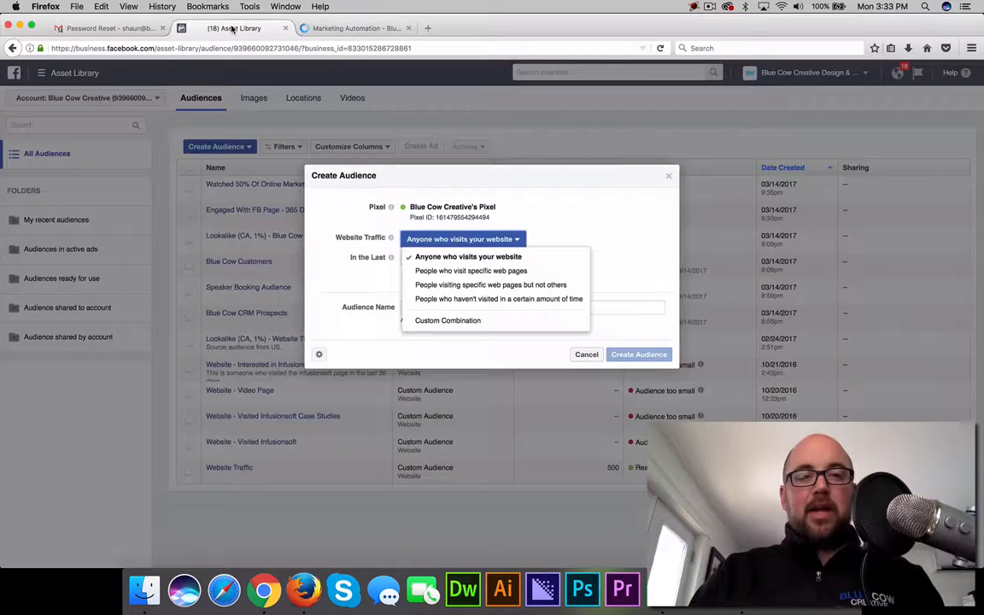
pyautogui.click(481, 272)
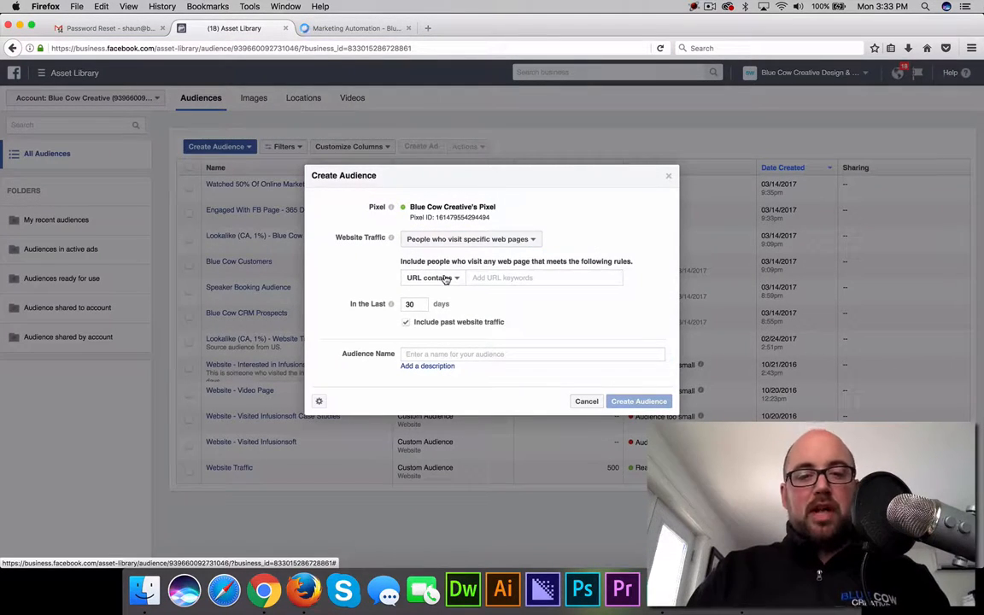
pyautogui.click(438, 279)
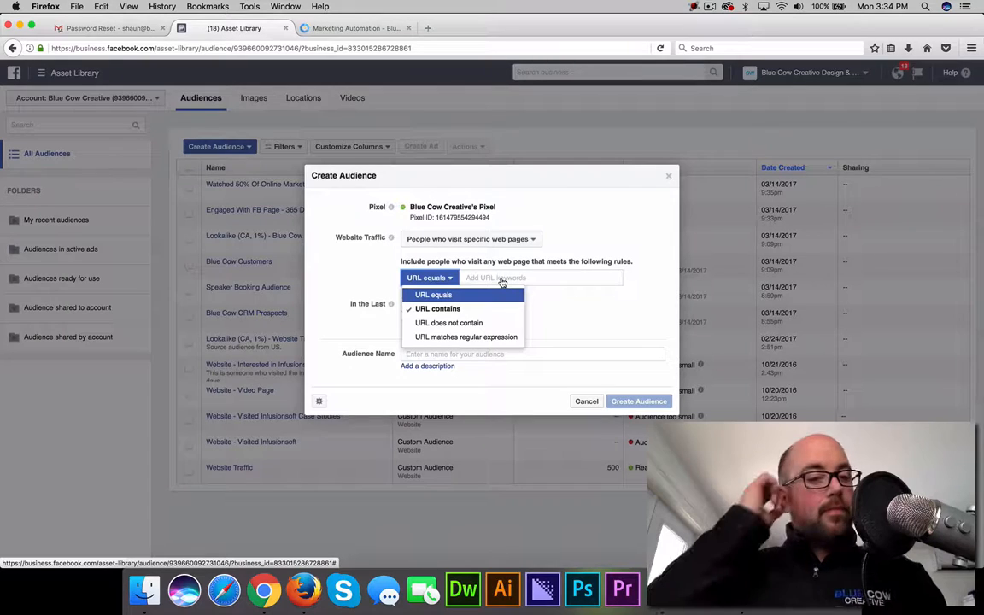
pyautogui.click(502, 279)
pyautogui.write('http://www.bluecowcrea')
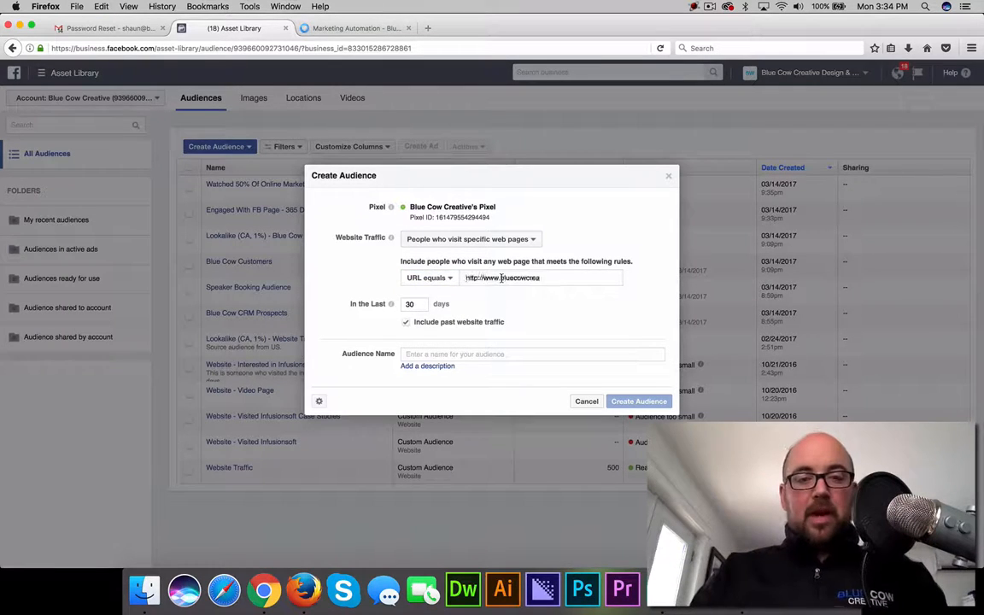
pyautogui.write('tive.ca/marketing-automation/')
pyautogui.press('Return')
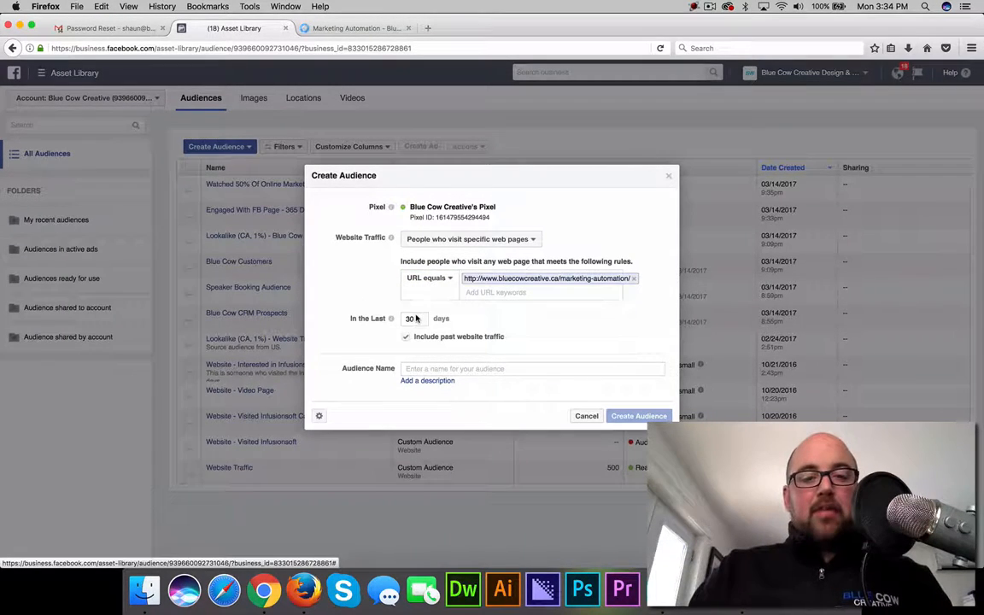
# Set the audience's time window to 180 days and name it "Visitors To Marketing Automation"
pyautogui.moveTo(390, 317)
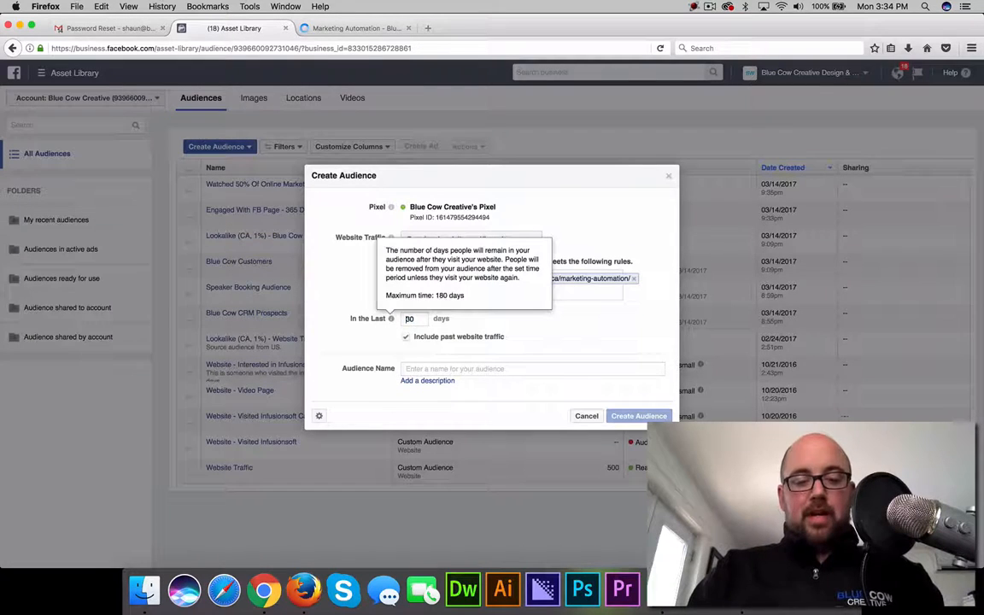
pyautogui.write('180')
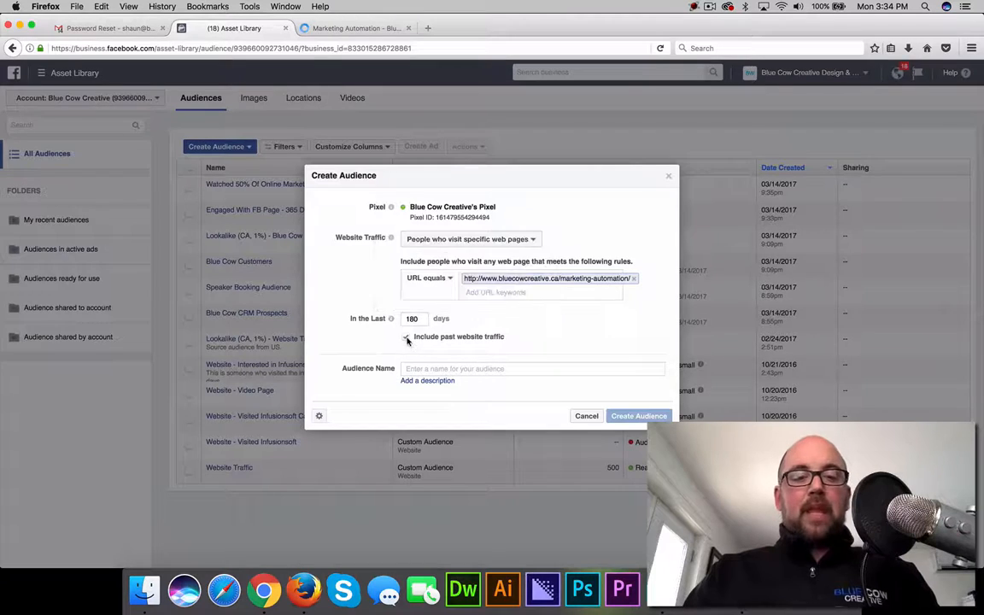
pyautogui.click(407, 368)
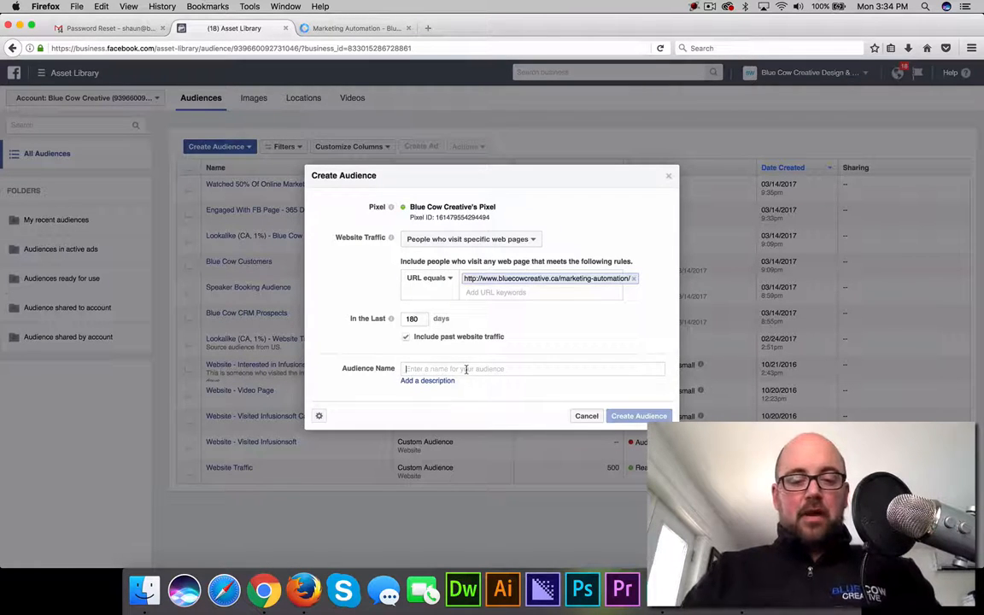
pyautogui.write('Visitors To M')
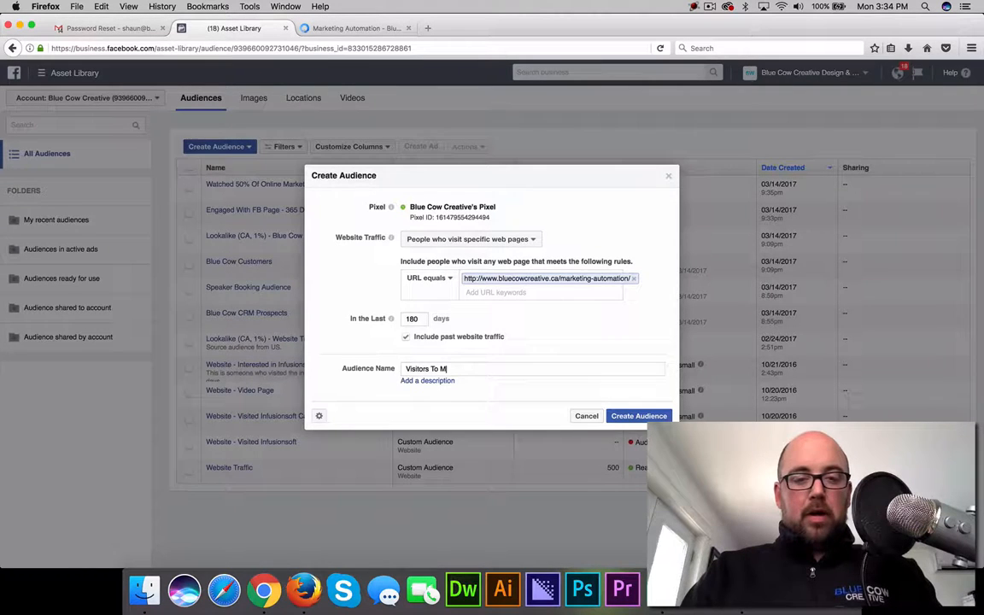
pyautogui.write('arketing Automation')
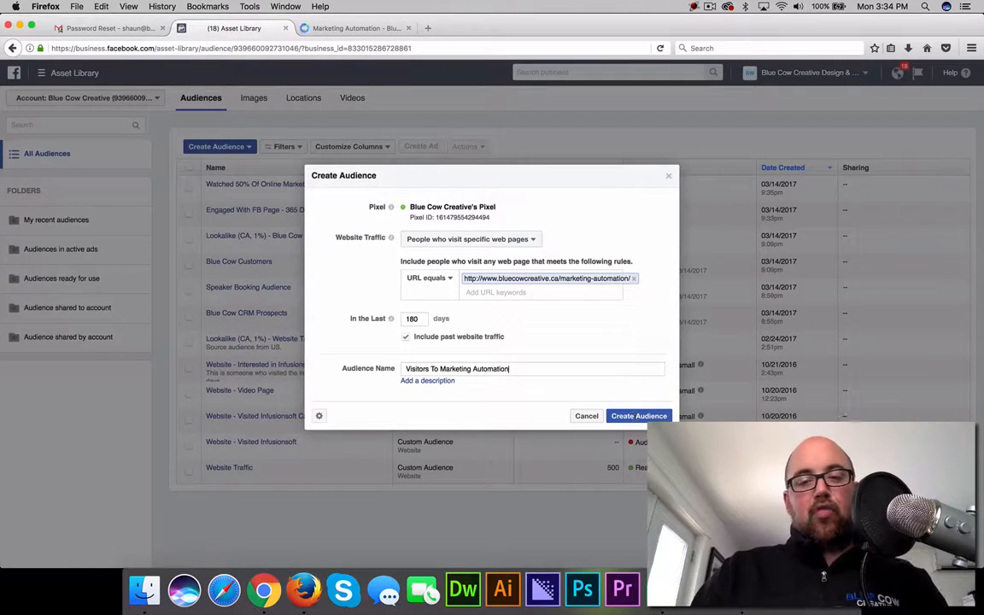
# Create the website traffic audience, dismiss the resulting dialogs, and reload the audience list
pyautogui.click(637, 417)
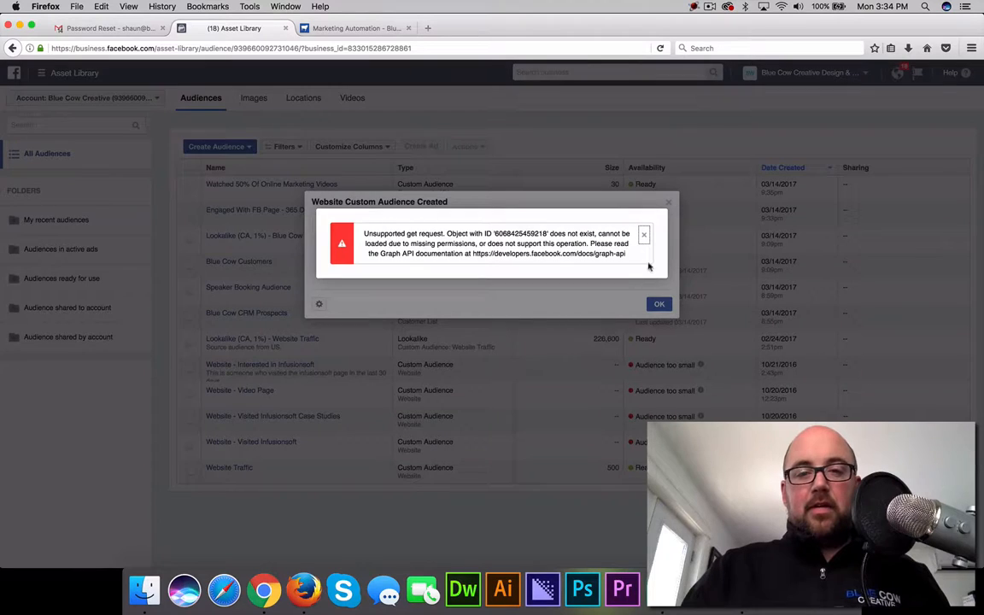
pyautogui.click(644, 234)
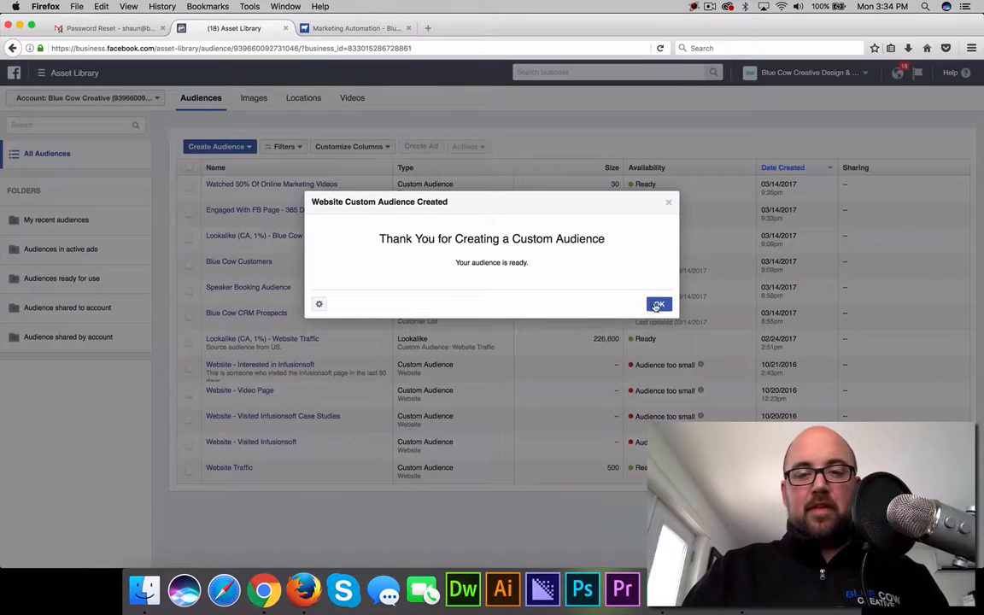
pyautogui.click(657, 304)
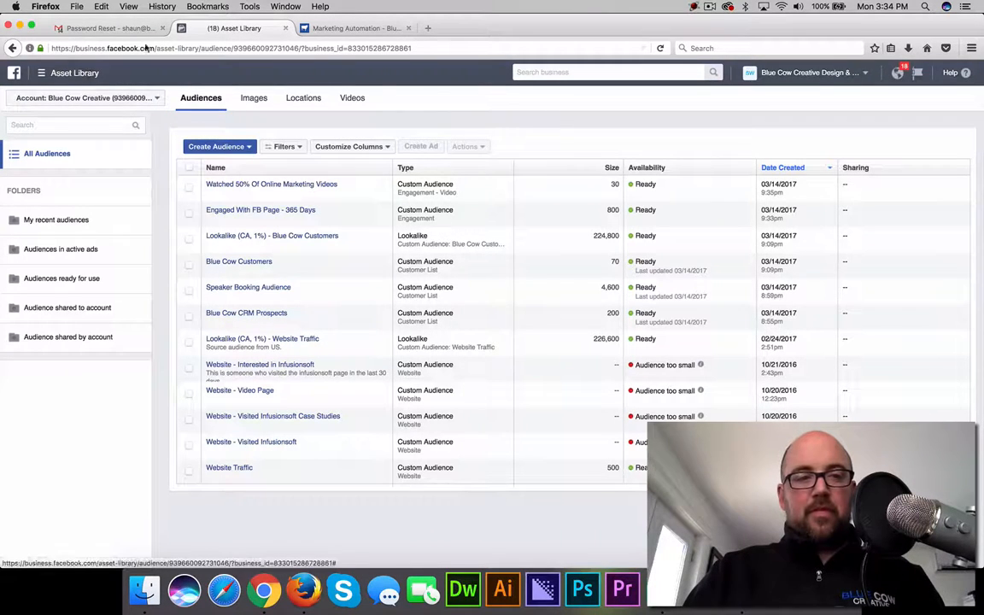
pyautogui.click(660, 48)
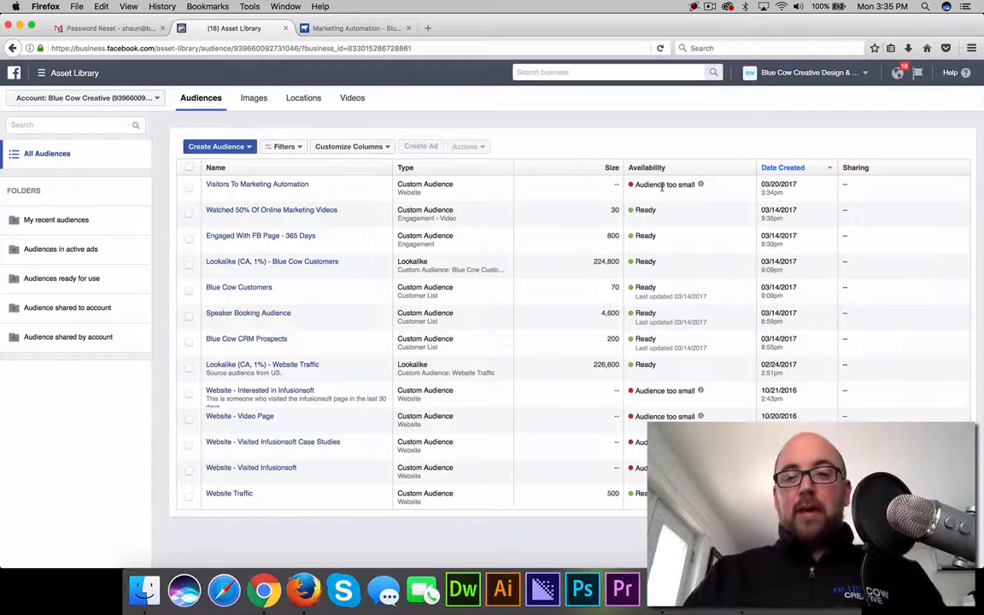
# Start a new custom audience based on engagement on Facebook
pyautogui.click(244, 147)
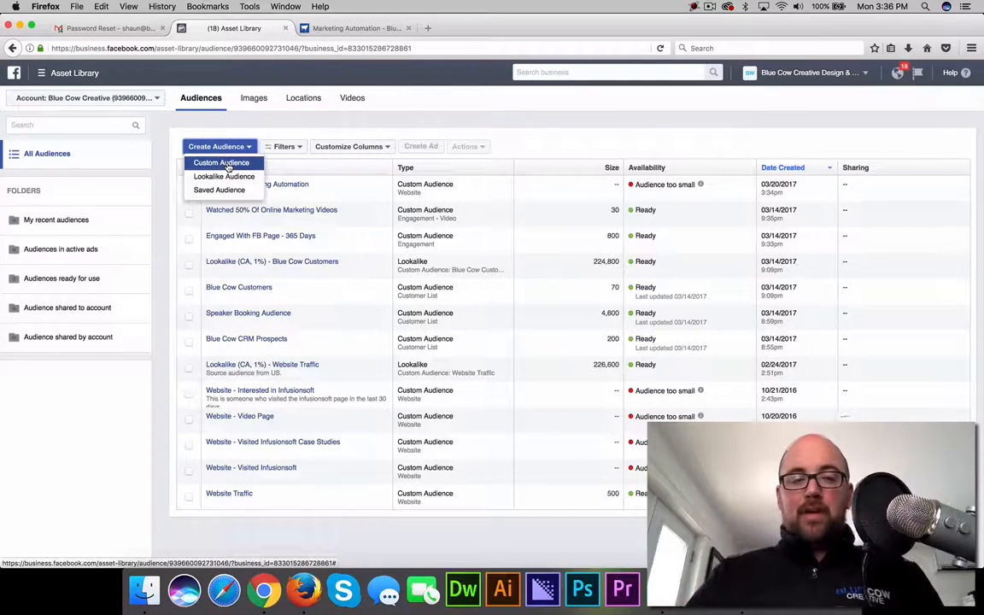
pyautogui.click(224, 163)
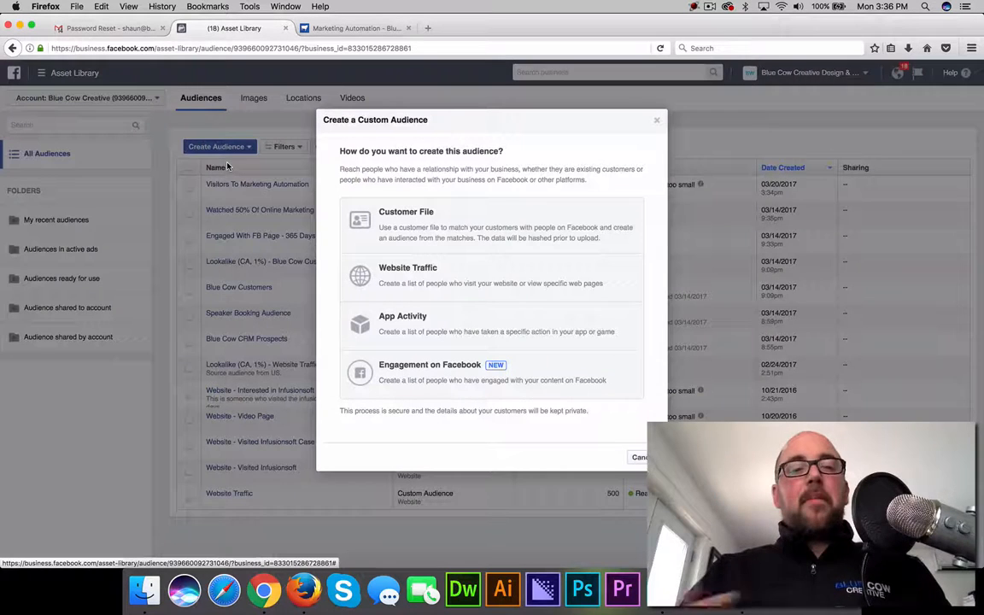
pyautogui.click(428, 378)
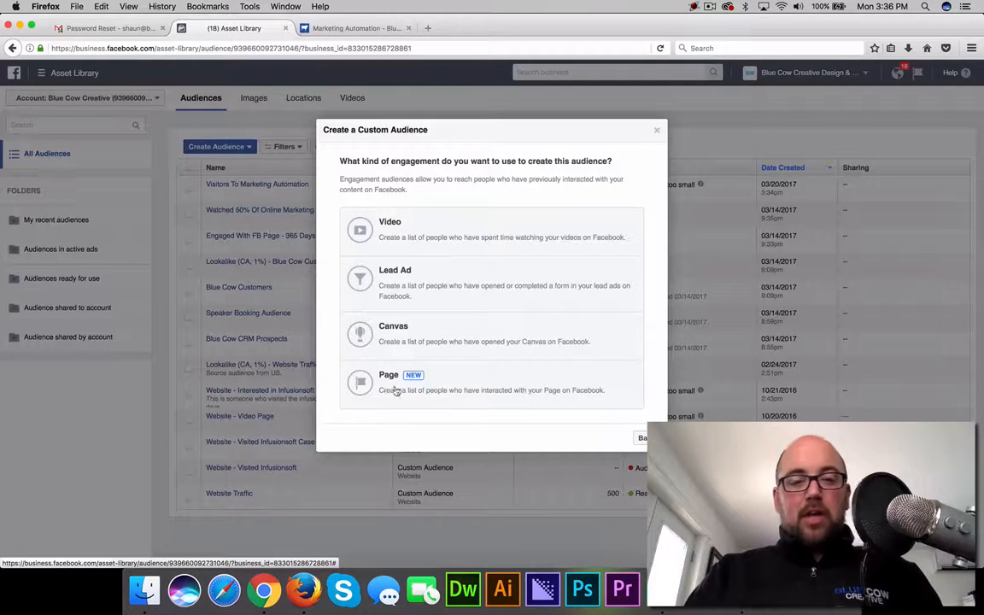
pyautogui.click(492, 393)
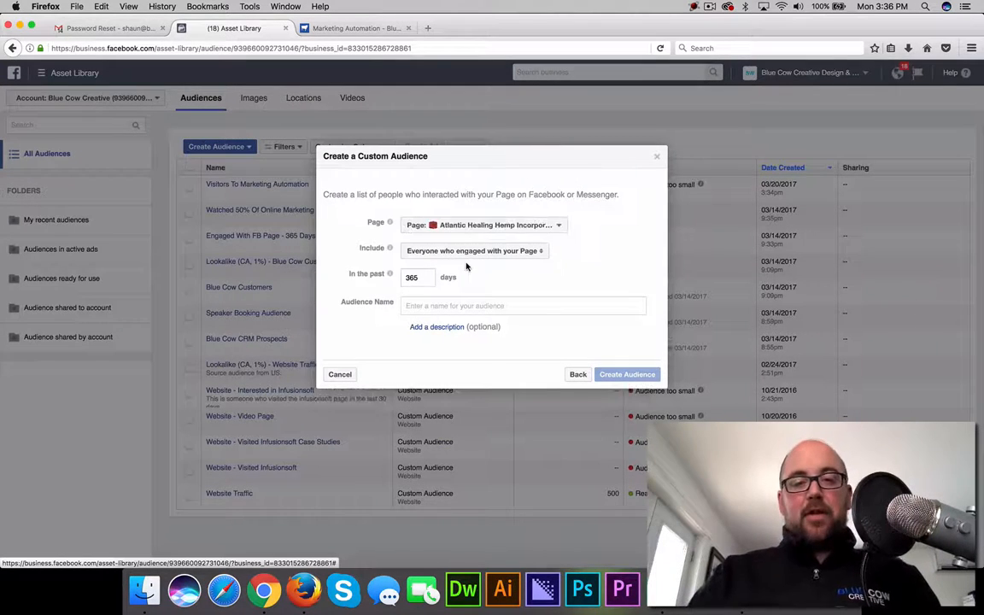
pyautogui.click(489, 226)
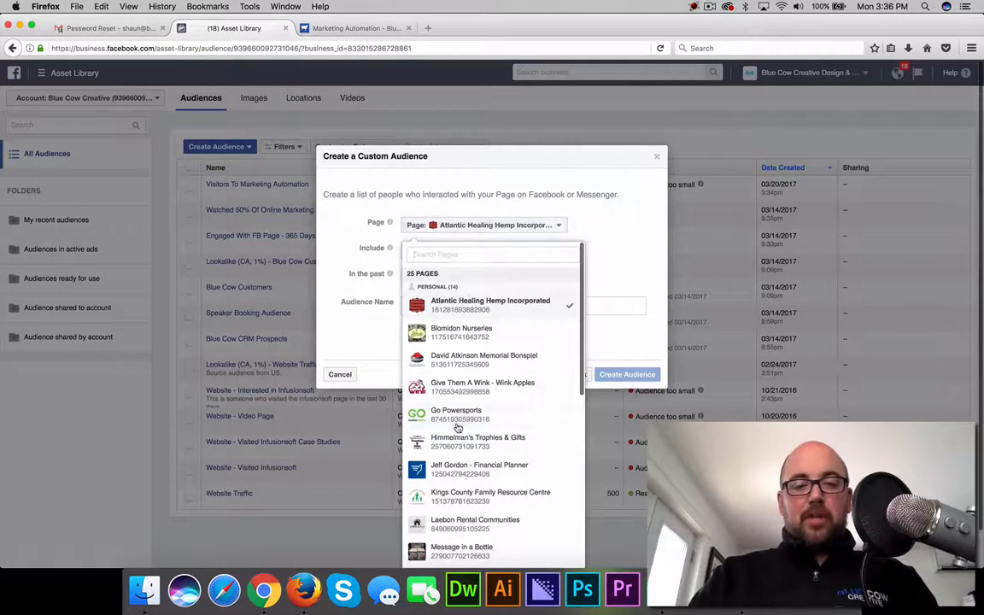
pyautogui.scroll(-2, 457, 428)
pyautogui.scroll(3, 457, 427)
pyautogui.click(486, 333)
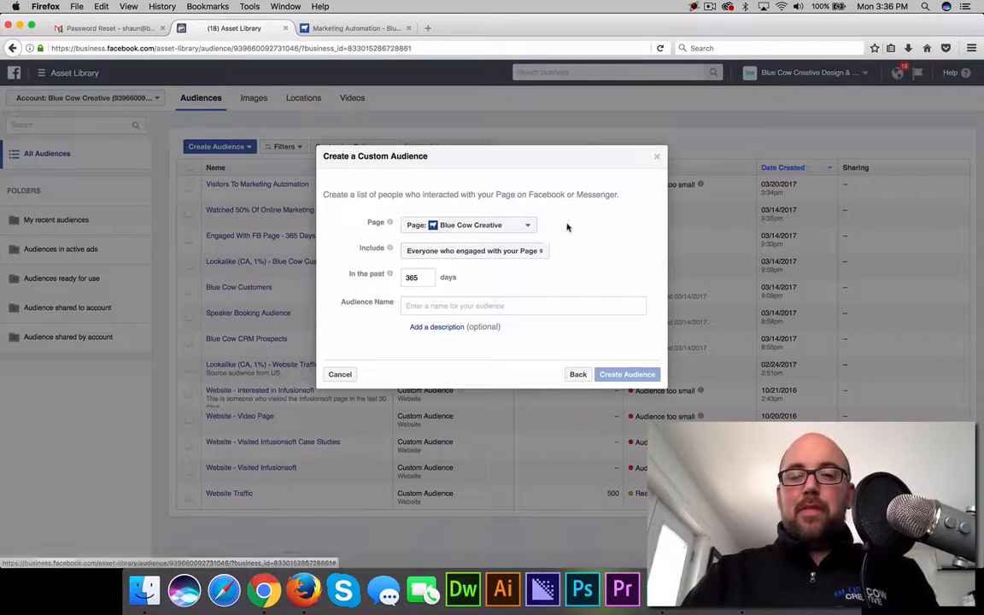
pyautogui.click(480, 251)
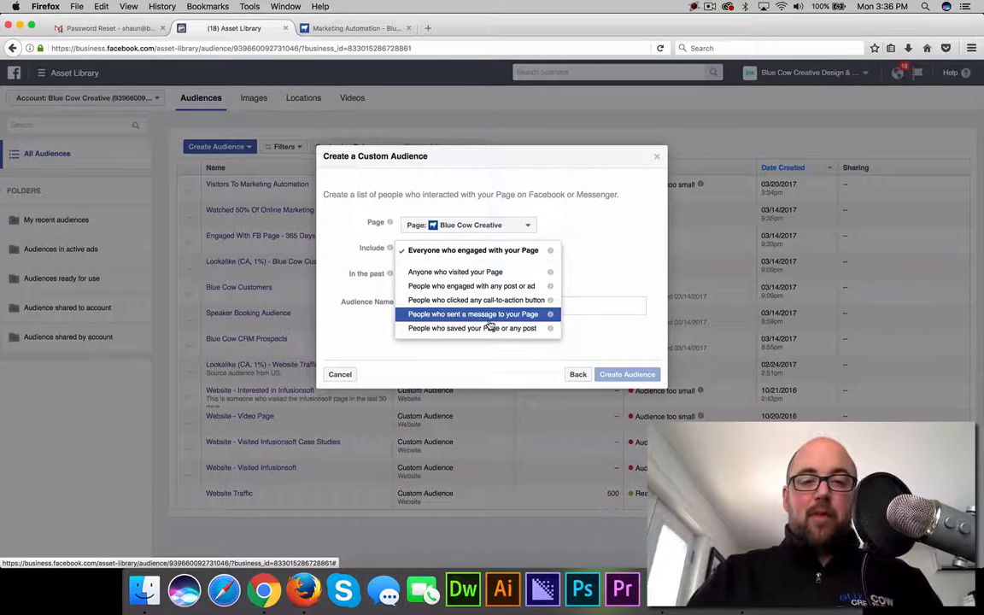
pyautogui.click(494, 271)
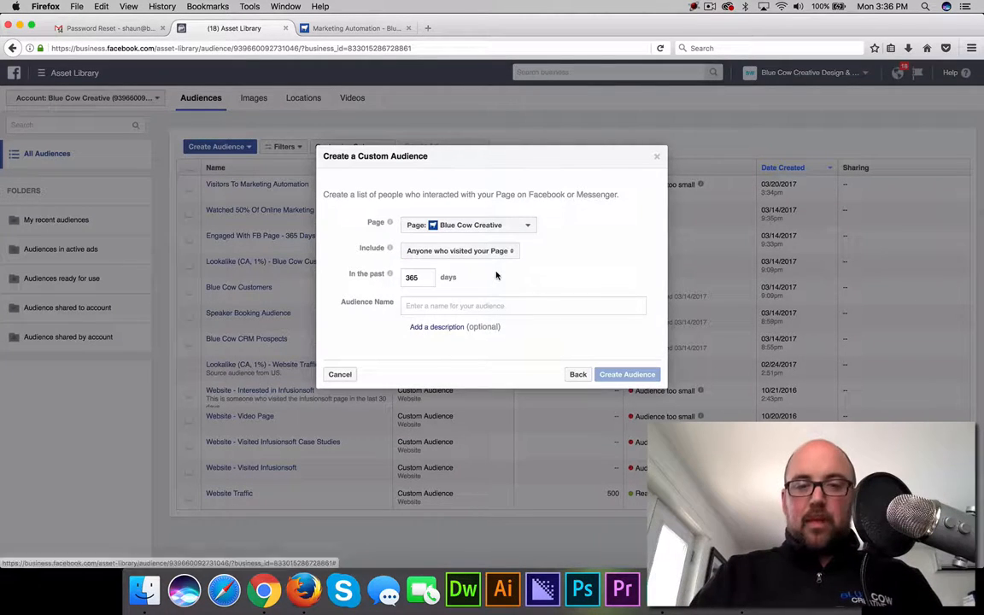
pyautogui.click(419, 307)
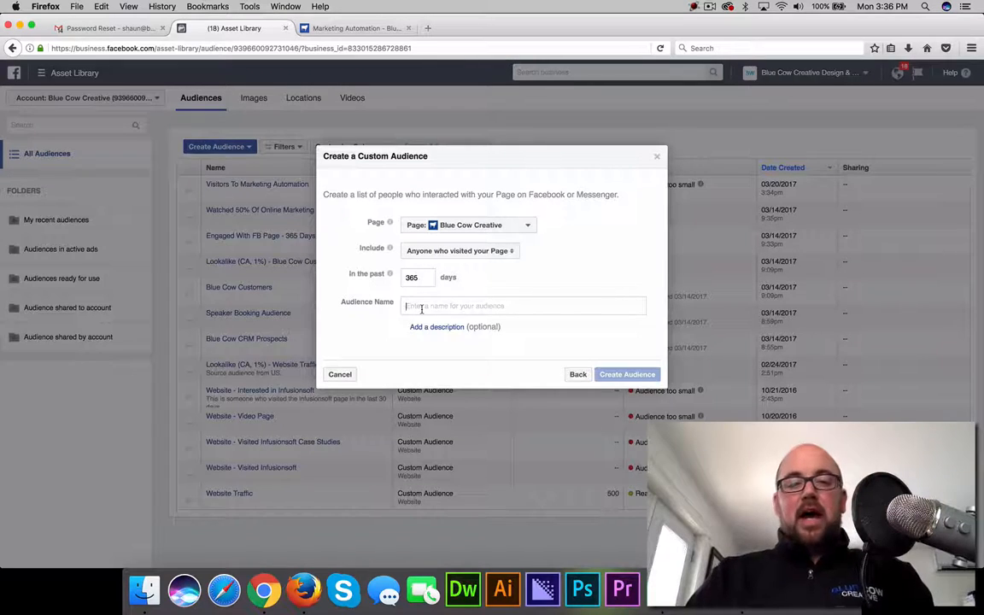
pyautogui.click(579, 374)
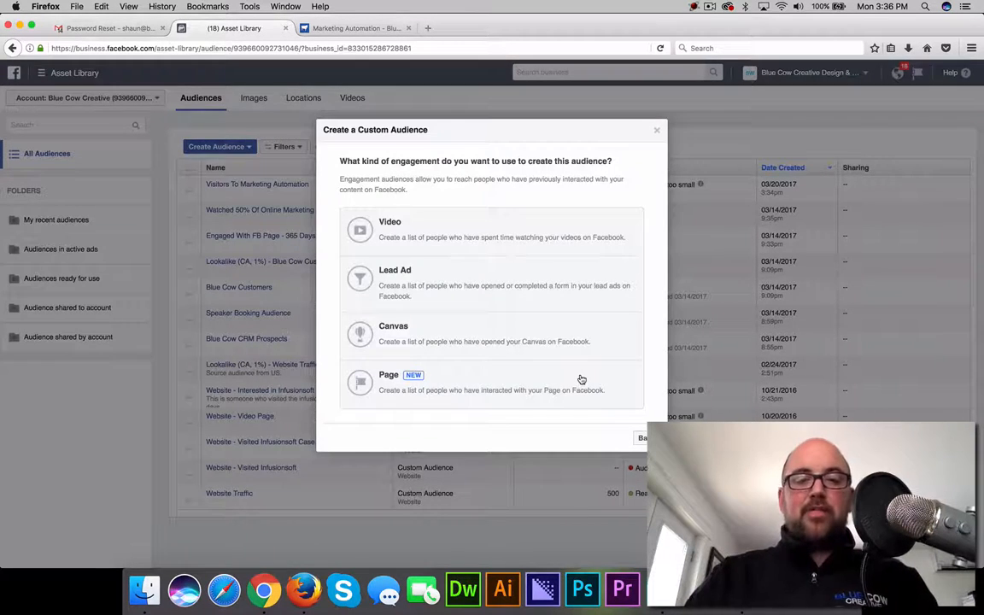
# Base the audience on video engagement, including people who have watched 25% of the video
pyautogui.click(548, 228)
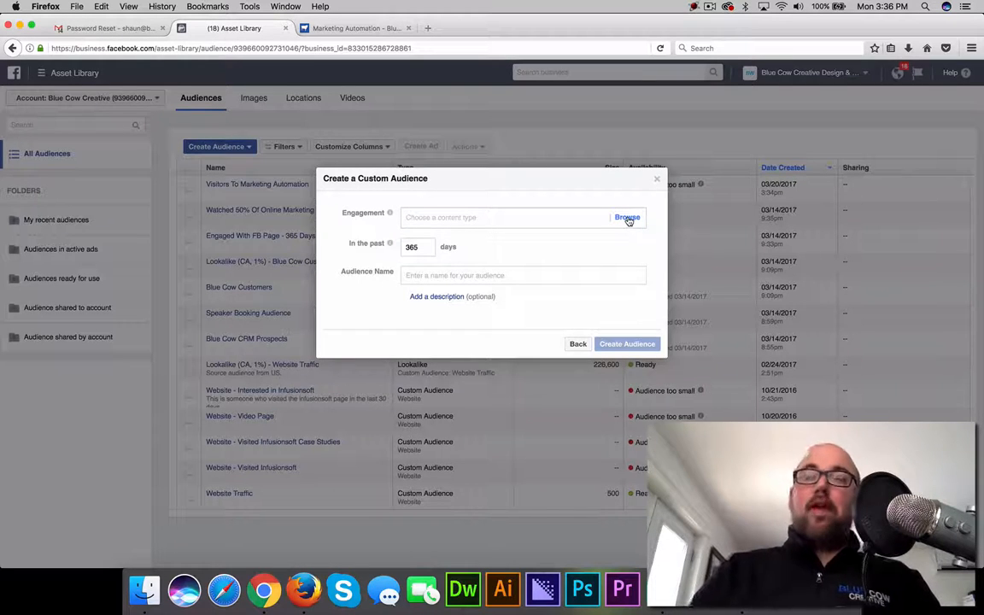
pyautogui.click(493, 217)
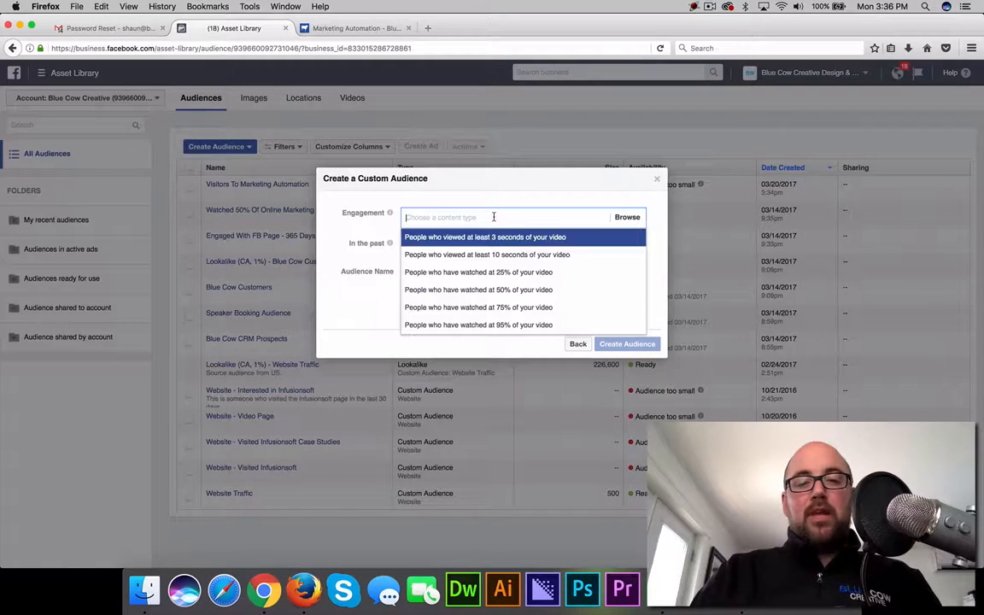
pyautogui.click(470, 273)
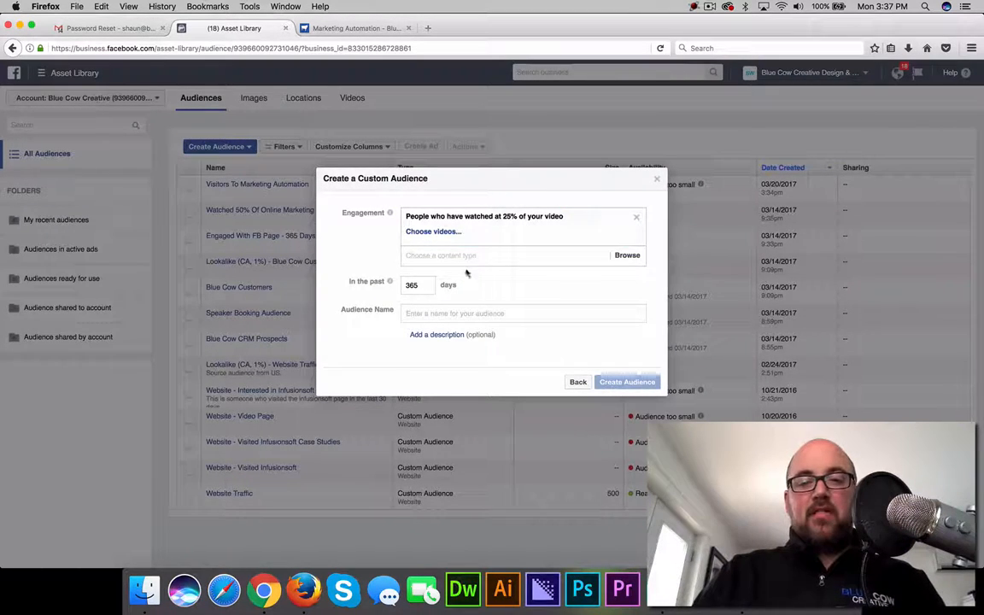
# Choose the Blue Cow Creative page's video "Conquer The Lead Capture at Trade Shows" as the source for the 25% viewers
pyautogui.click(427, 234)
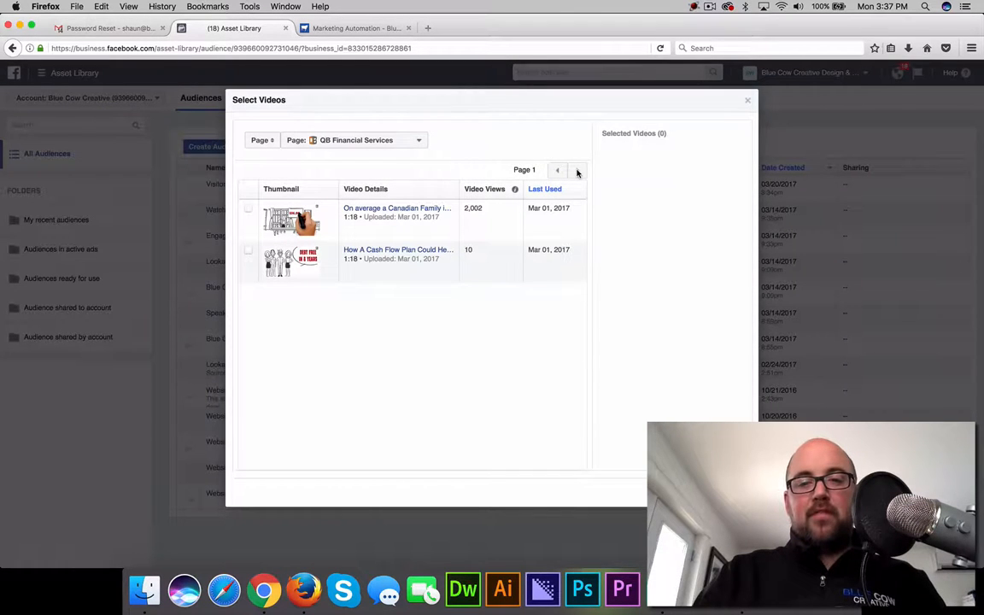
pyautogui.click(366, 141)
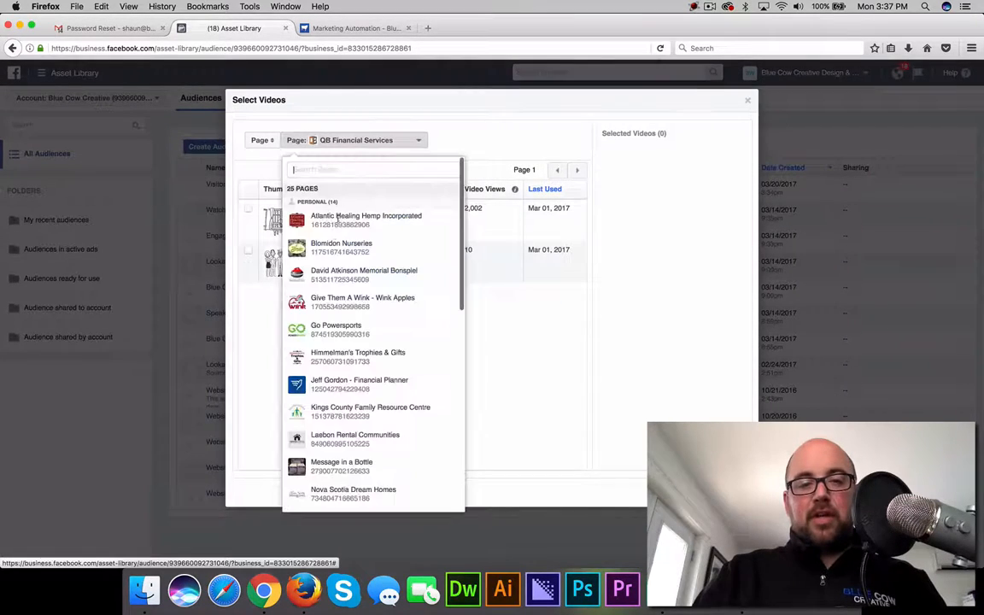
pyautogui.scroll(-10, 329, 432)
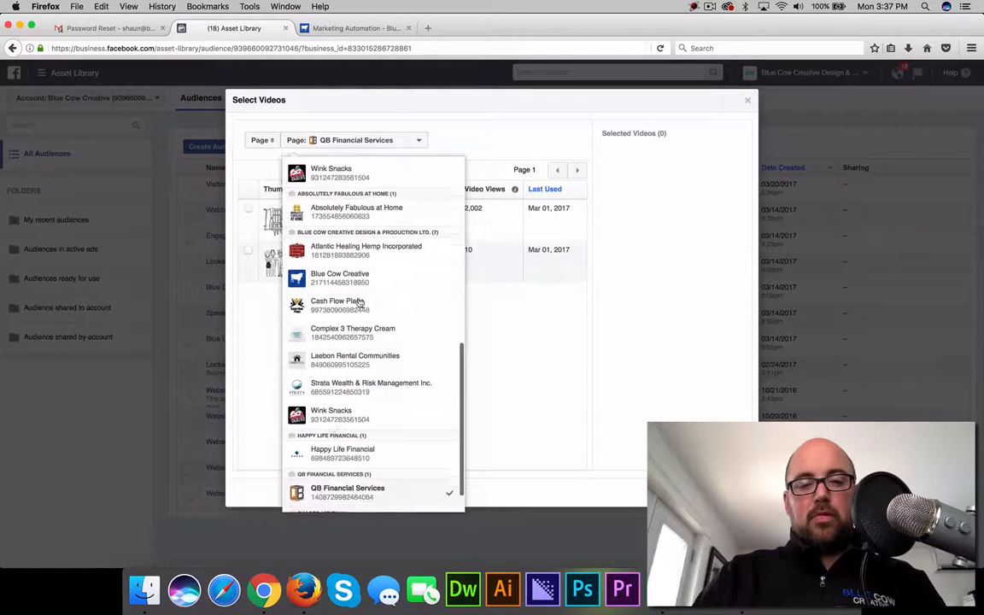
pyautogui.click(375, 280)
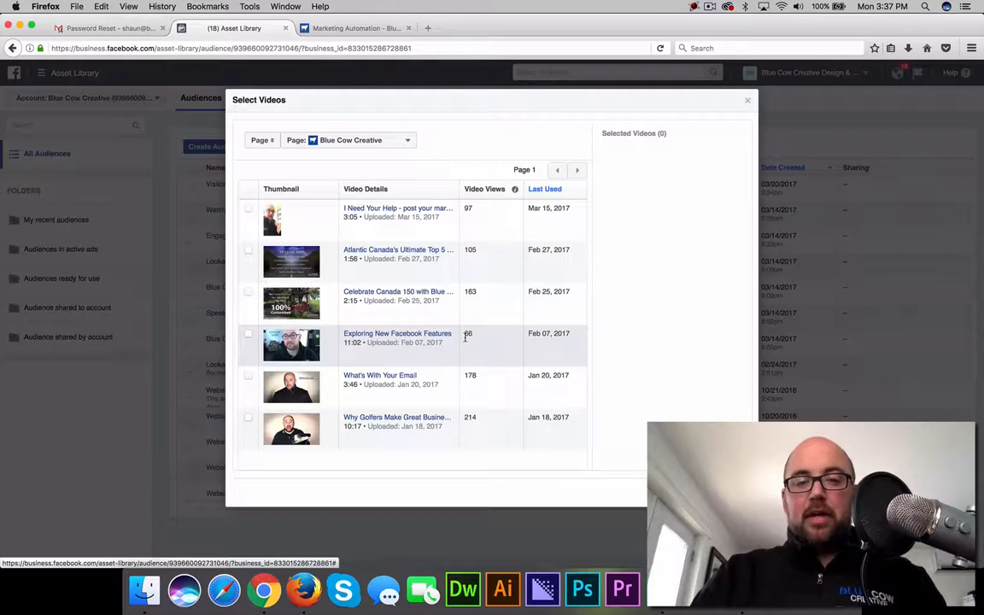
pyautogui.click(577, 170)
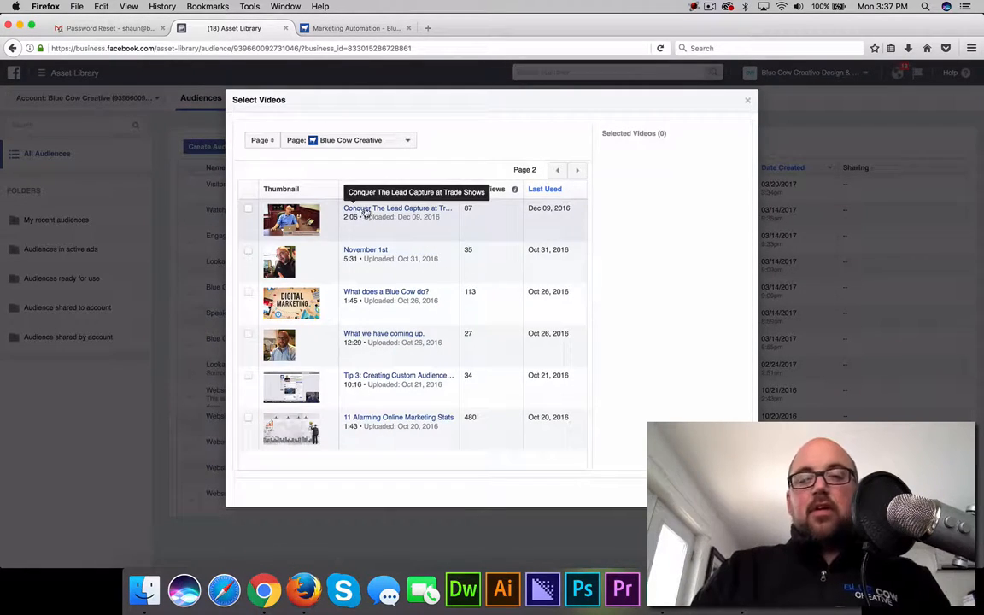
pyautogui.click(248, 211)
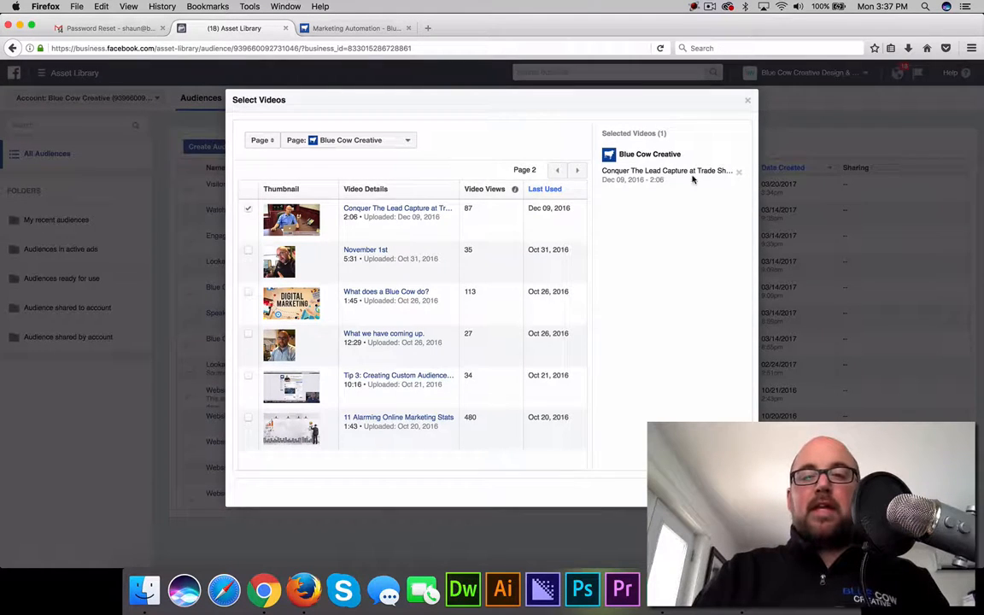
pyautogui.click(728, 492)
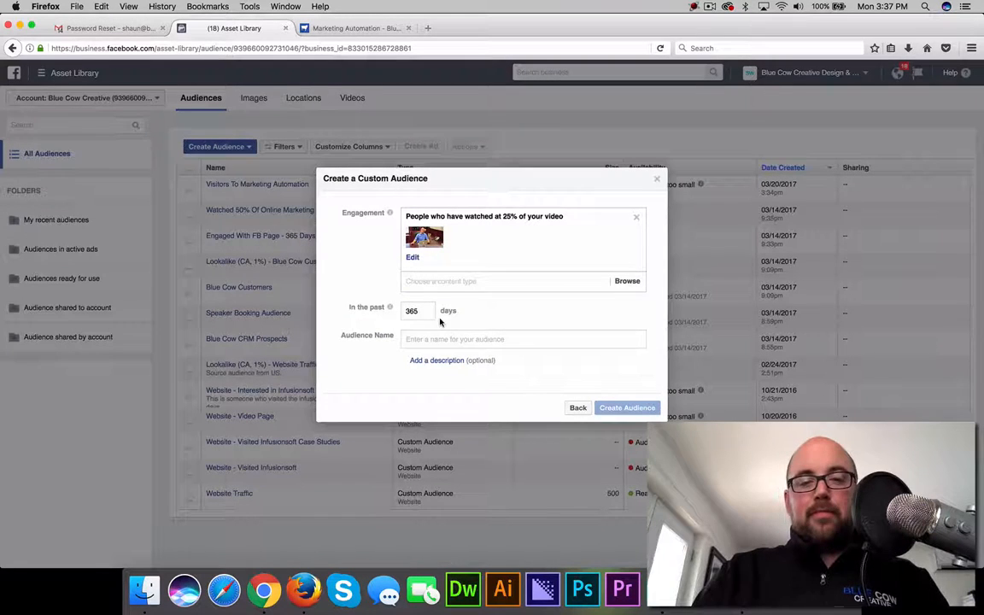
# Name the video engagement audience "Interested in Lead Capture At Trade Show"
pyautogui.click(439, 340)
pyautogui.write('Interes')
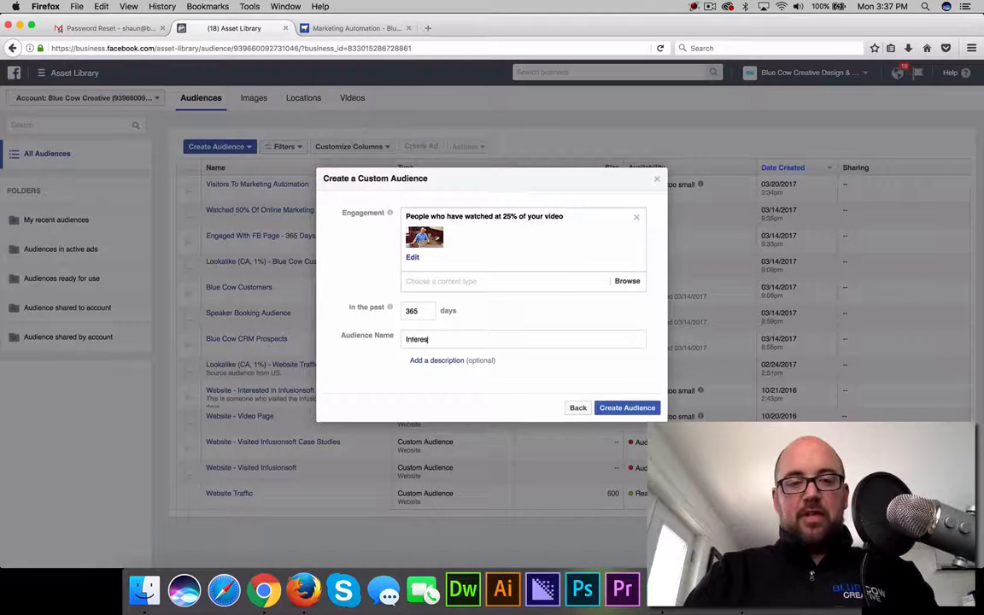
pyautogui.write('ted in Lead Cap')
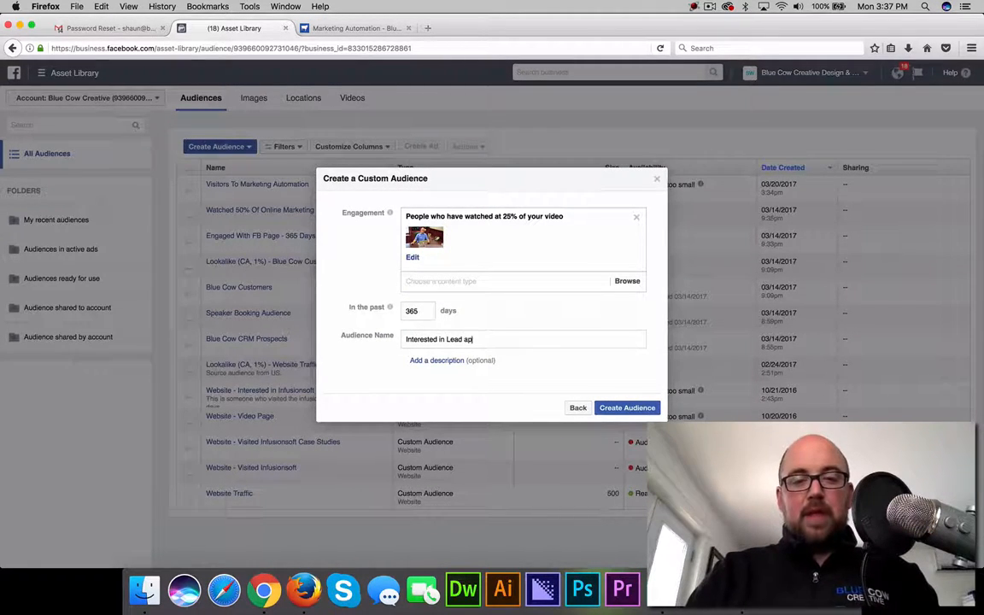
pyautogui.write('ture A')
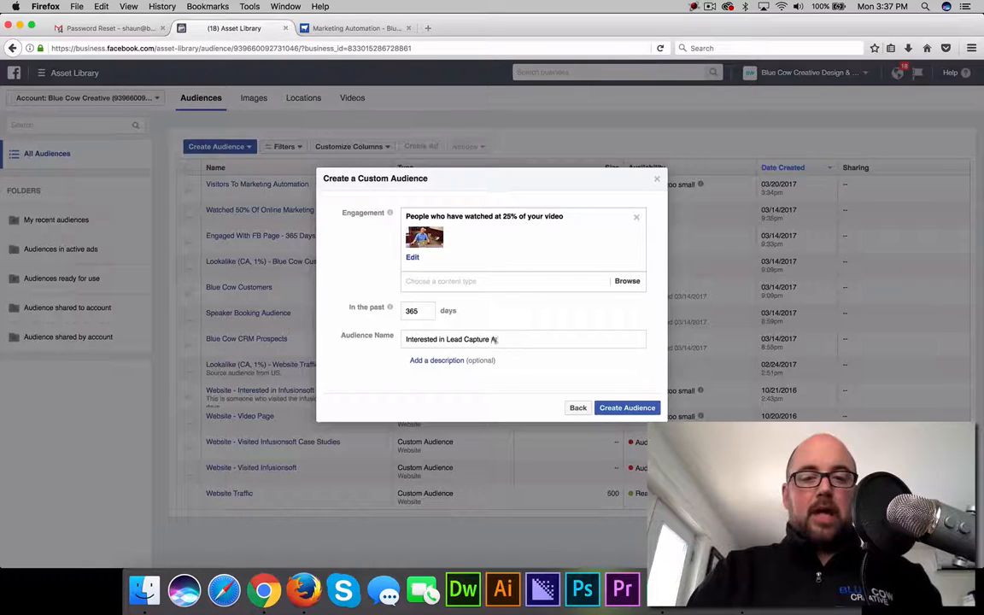
pyautogui.write('t Trade Shiws')
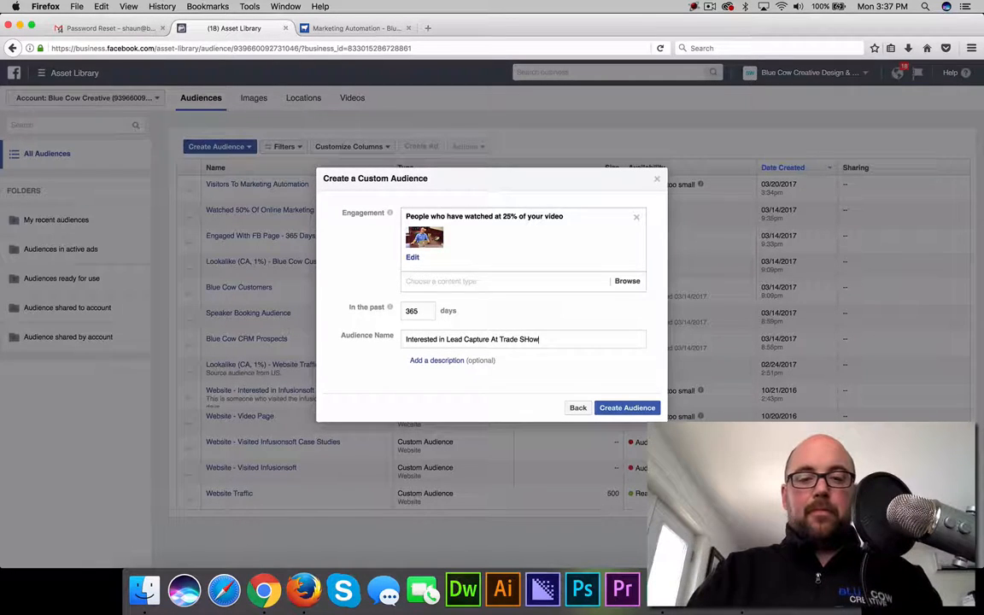
pyautogui.press('BackSpace')
pyautogui.press('BackSpace')
pyautogui.press('BackSpace')
pyautogui.press('BackSpace')
pyautogui.write('hoe')
pyautogui.press('BackSpace')
pyautogui.write('w')
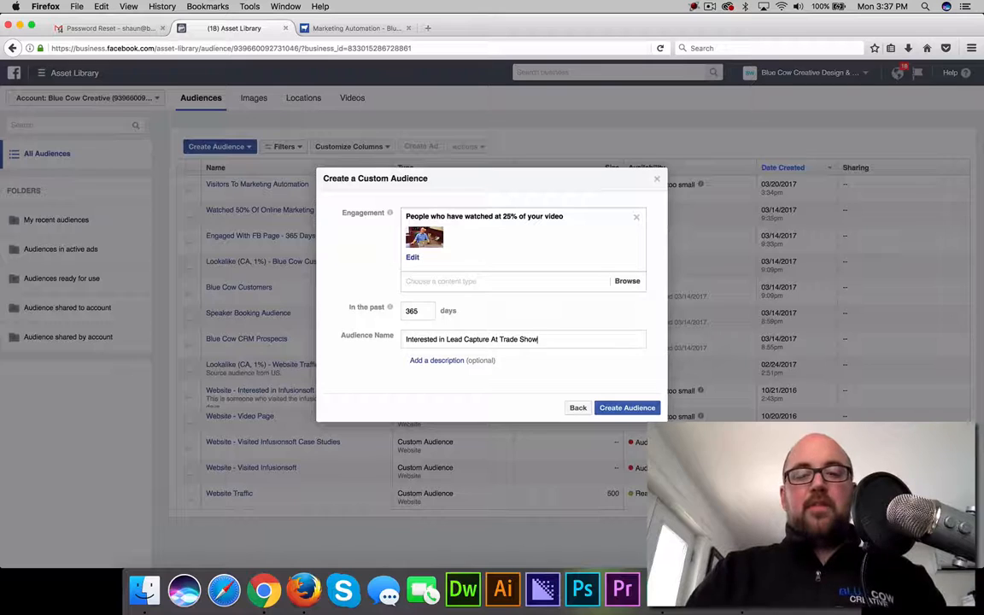
# Create the video engagement audience and finish the follow-up dialogs without creating an ad or expanding the audience
pyautogui.click(636, 410)
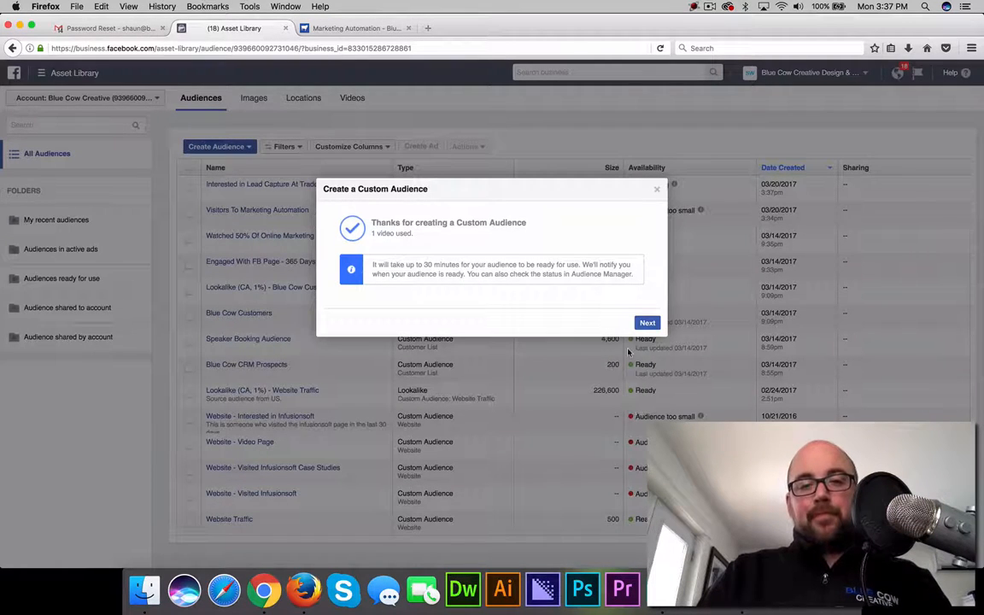
pyautogui.click(646, 323)
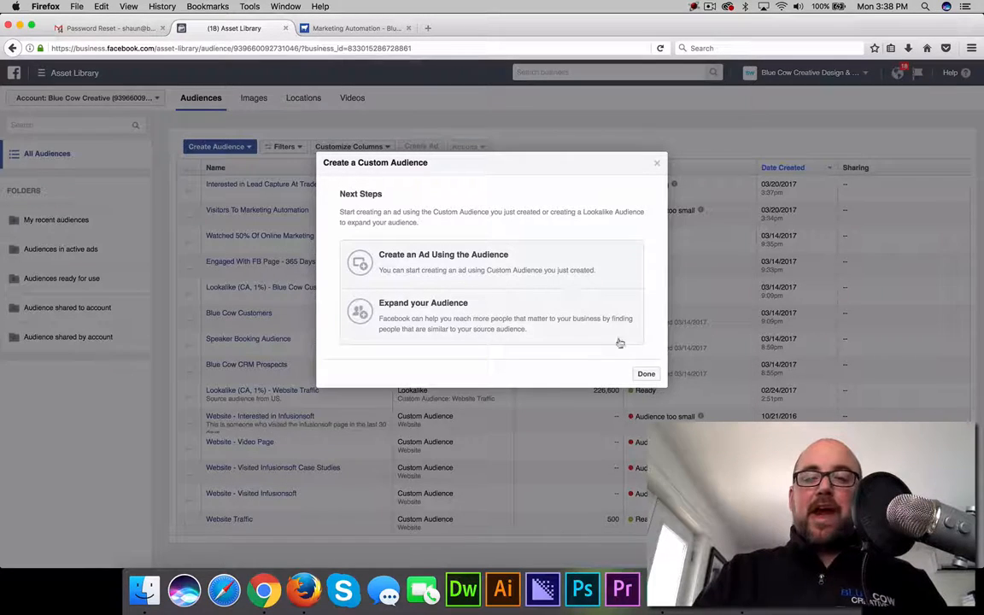
pyautogui.click(646, 373)
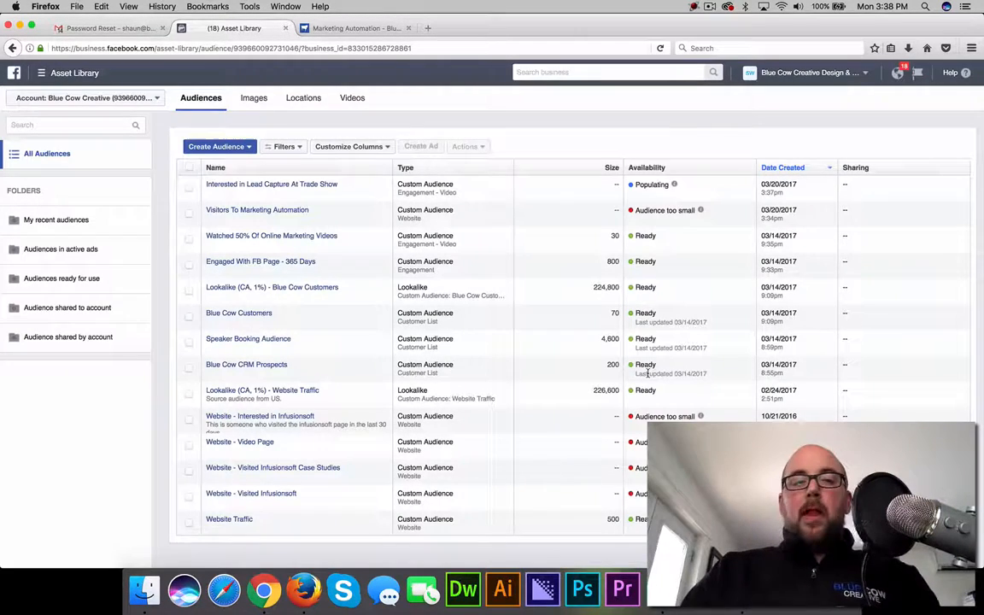